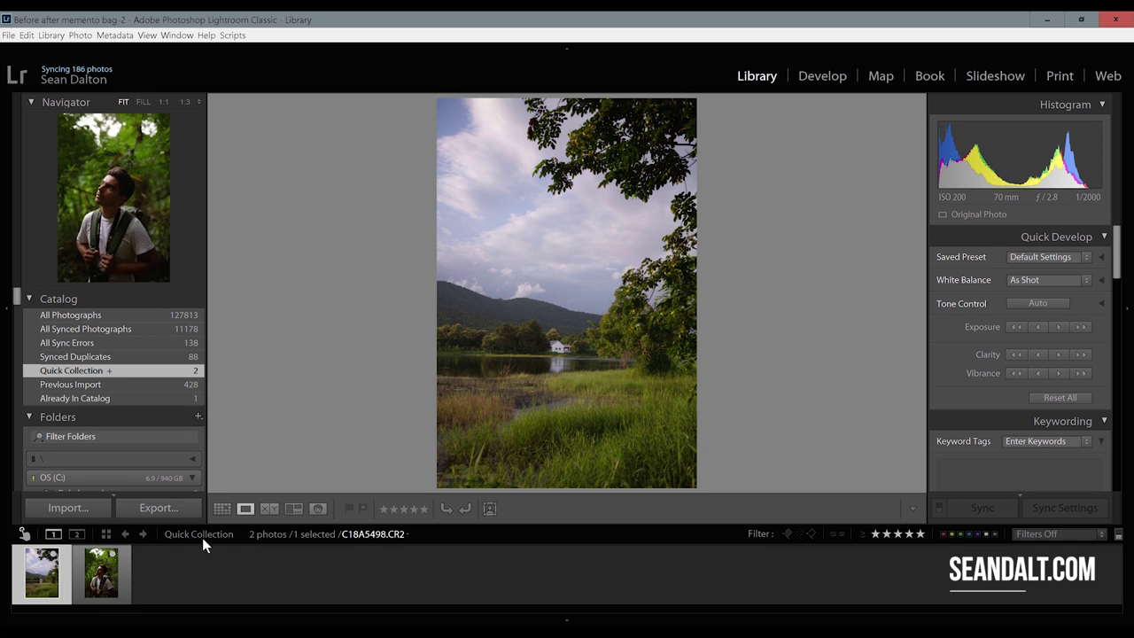
Select the landscape lake photo, open it for developing, and collapse the Presets and History lists
click(102, 577)
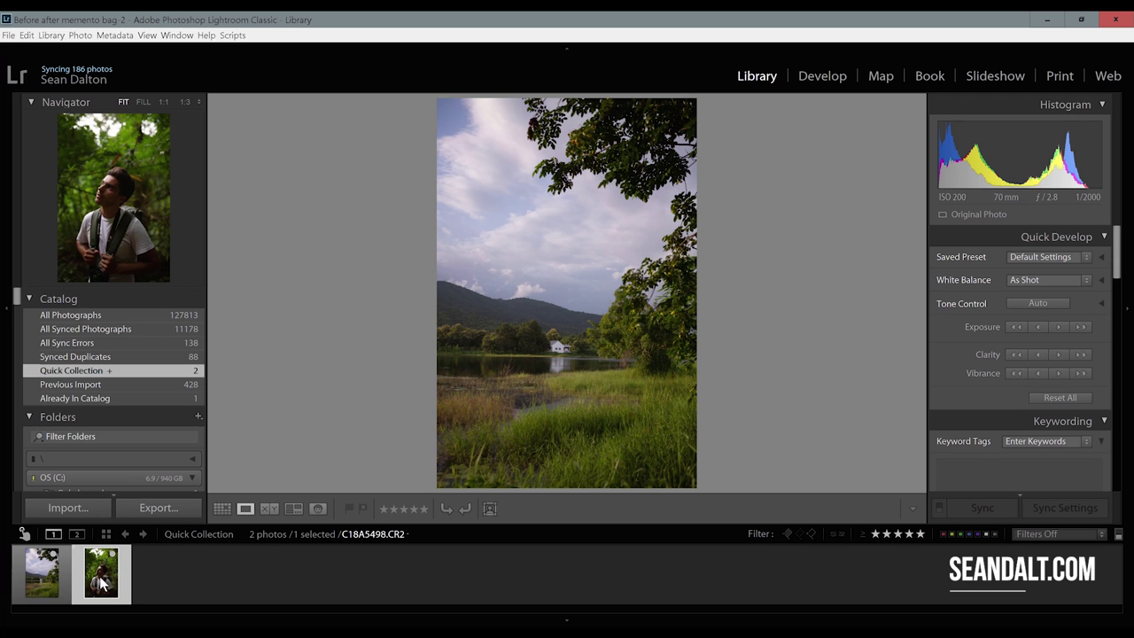
click(33, 582)
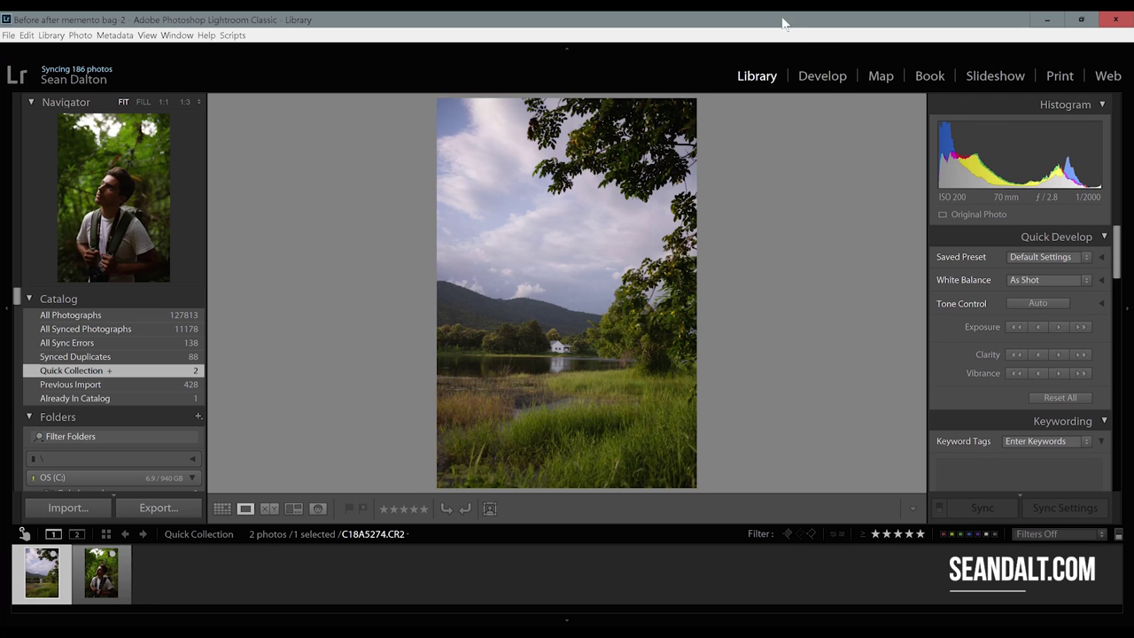
click(822, 76)
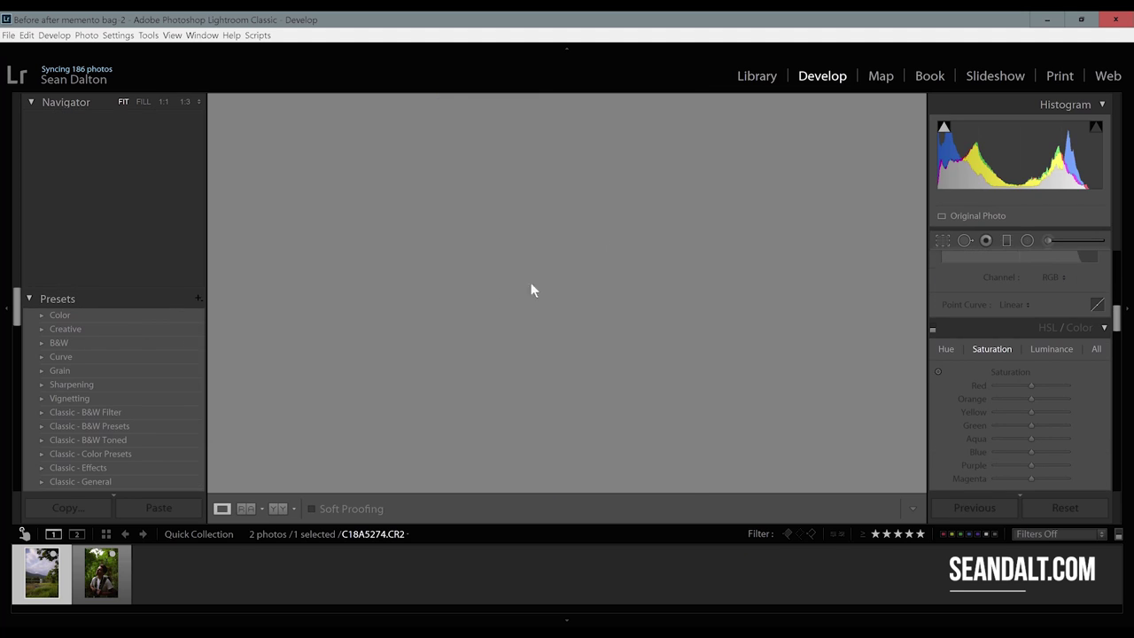
click(33, 299)
click(34, 342)
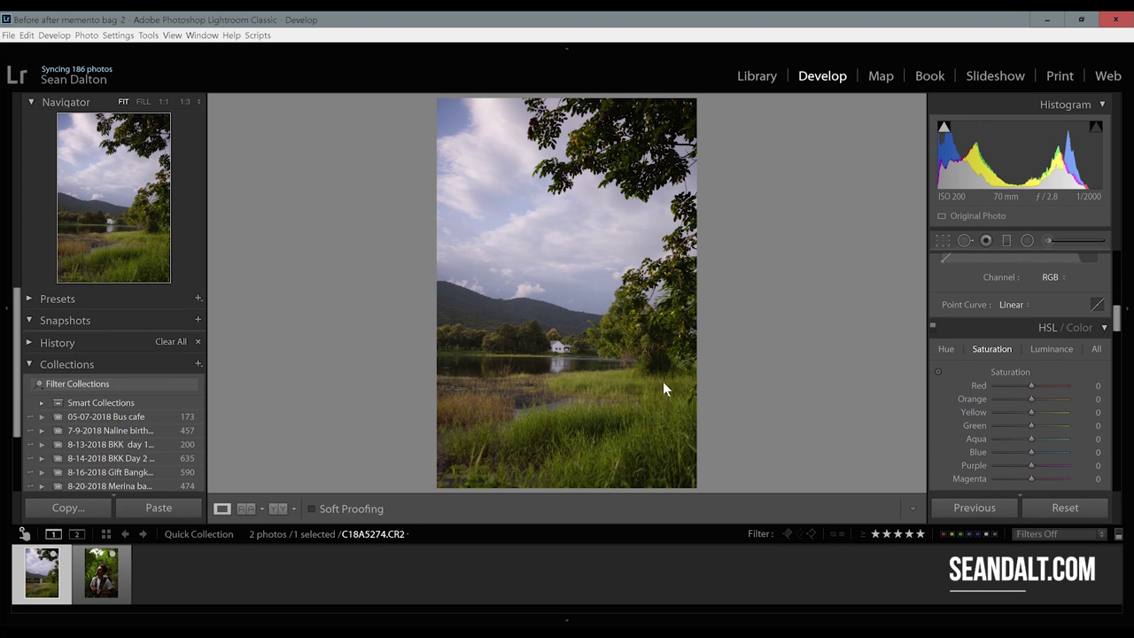
Check the white house by the lake up close, and lower the photo's exposure to −0.31
scroll(1055, 329, up, 3)
scroll(1063, 328, up, 3)
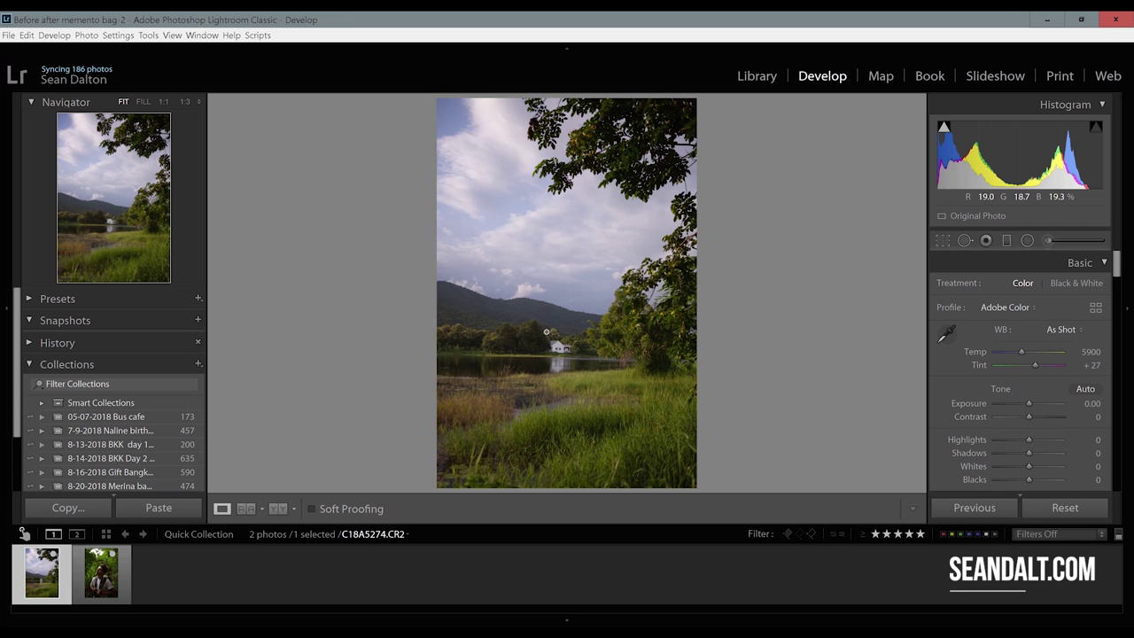
click(563, 345)
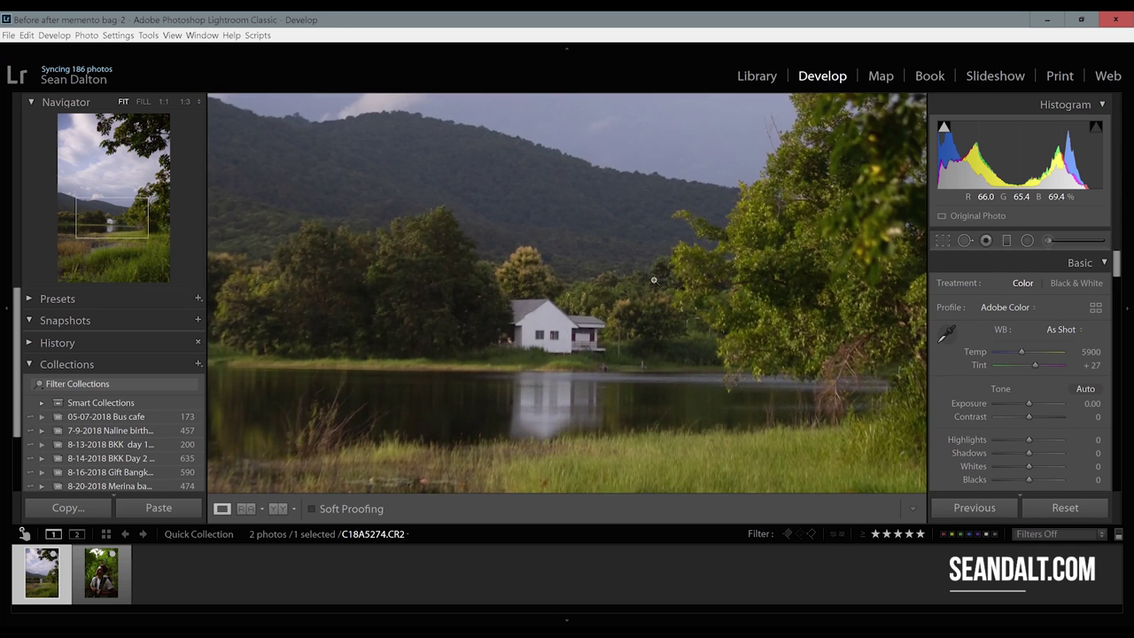
click(574, 339)
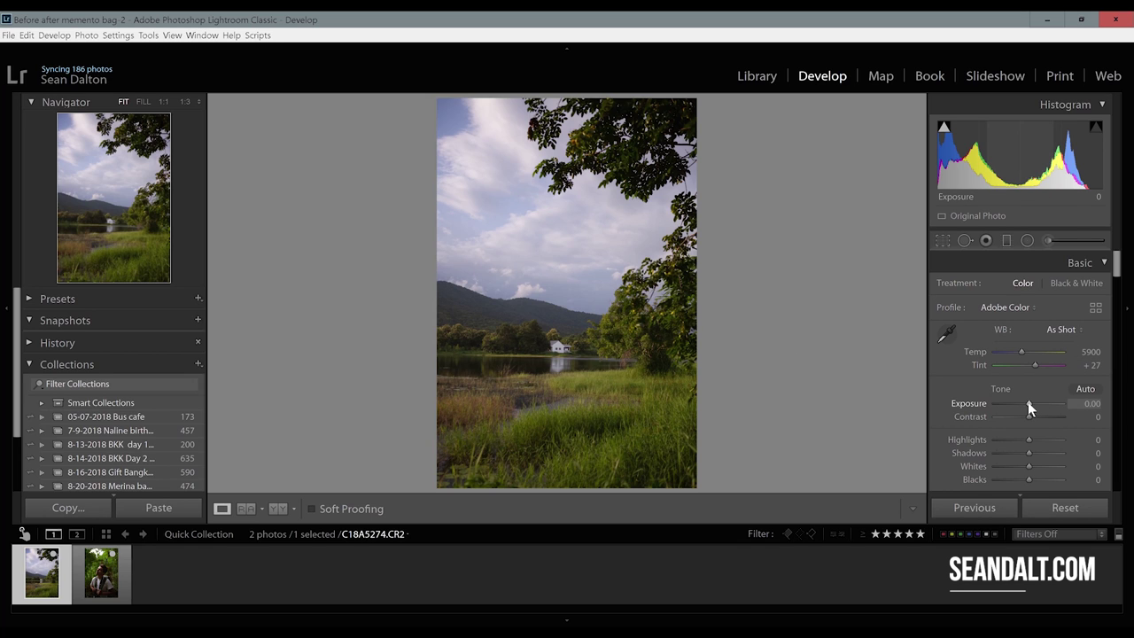
scroll(1027, 399, down, 3)
scroll(1026, 401, down, 1)
scroll(1025, 401, down, 1)
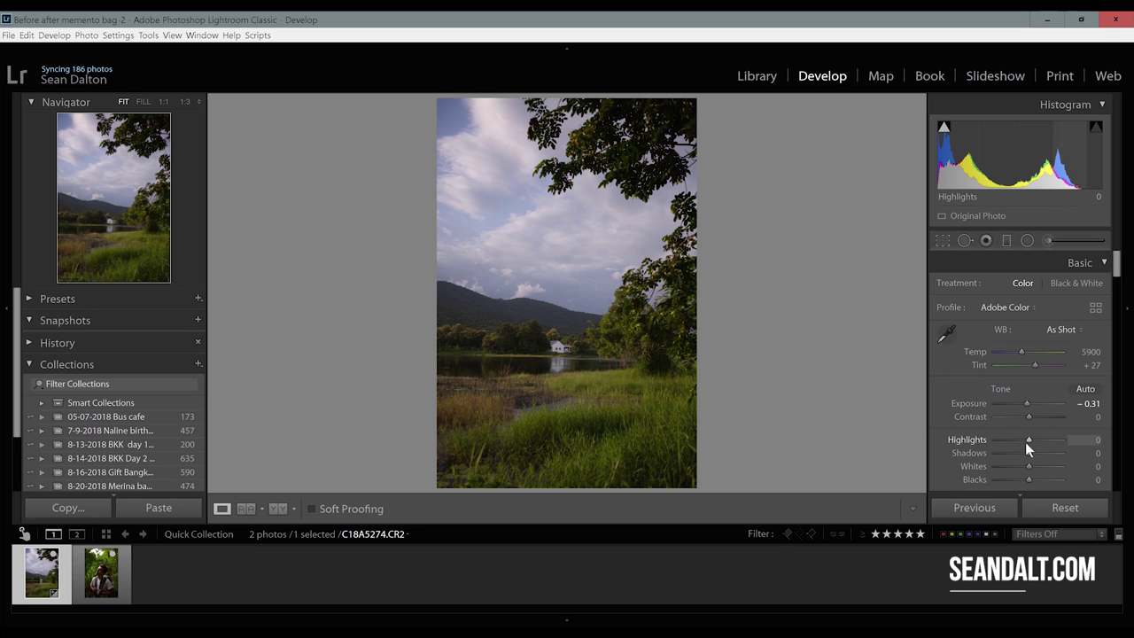
Set Highlights to −70, Shadows to +86, Whites to +17 and Blacks to −48
drag(1024, 439, 1002, 441)
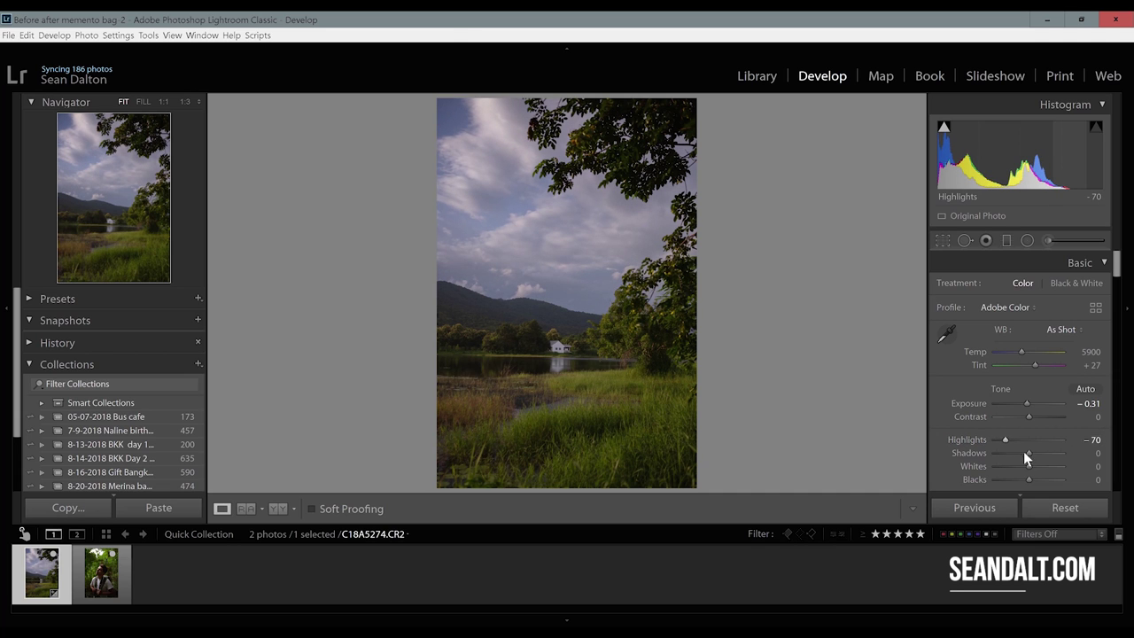
drag(1032, 453, 1060, 456)
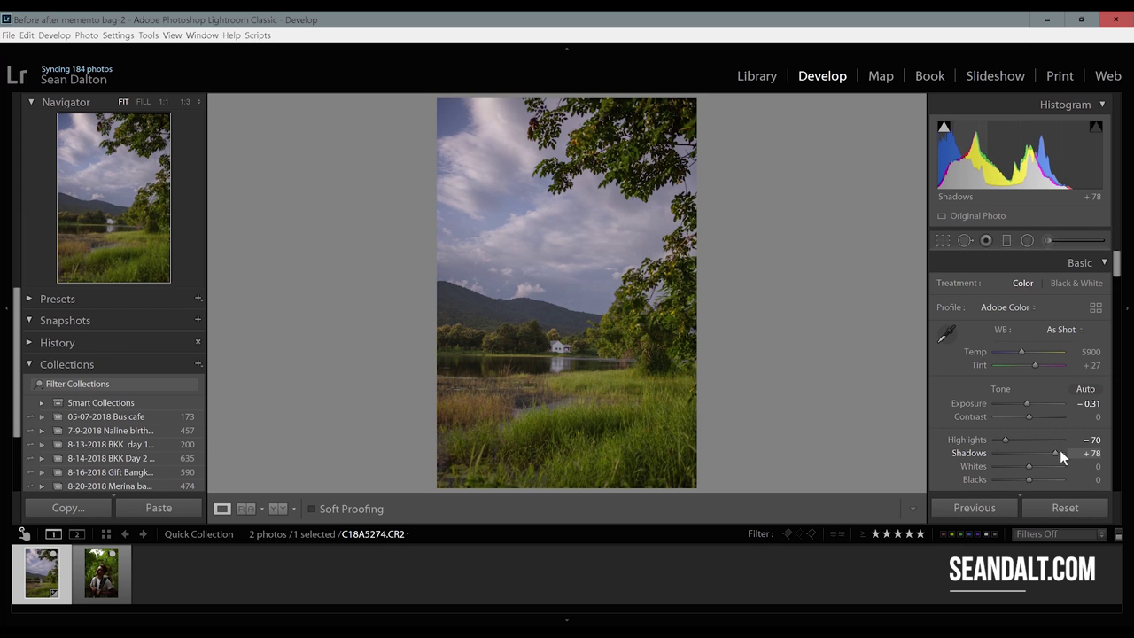
drag(1032, 466, 1009, 479)
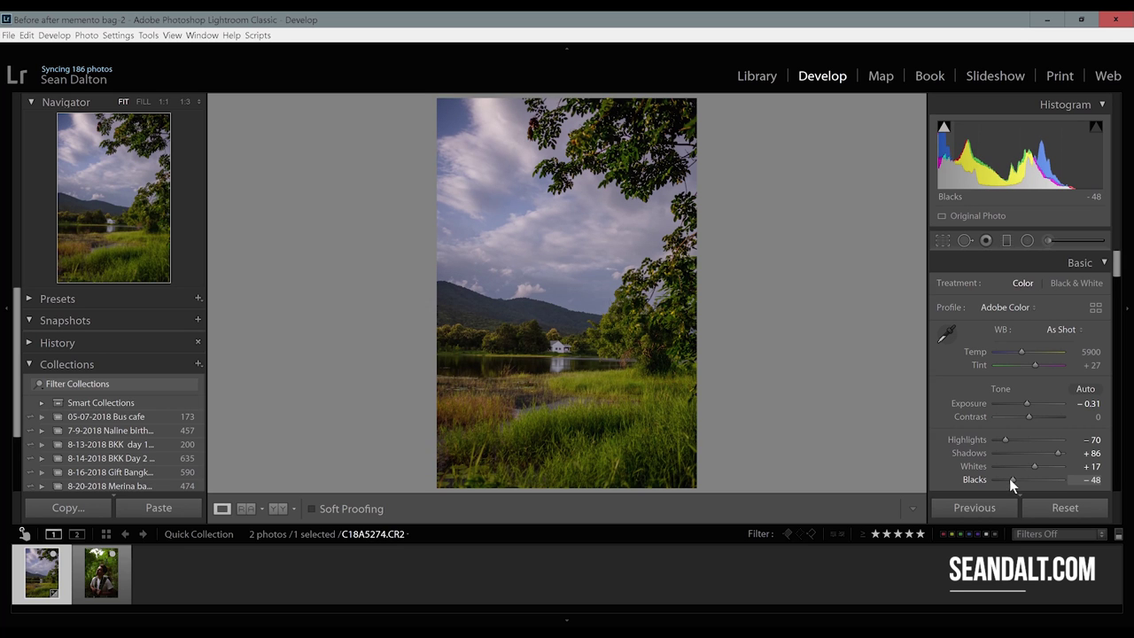
Shape the RGB tone curve into an S with midtone, highlight and shadow points, and raise its black end for faded blacks
scroll(1058, 368, down, 3)
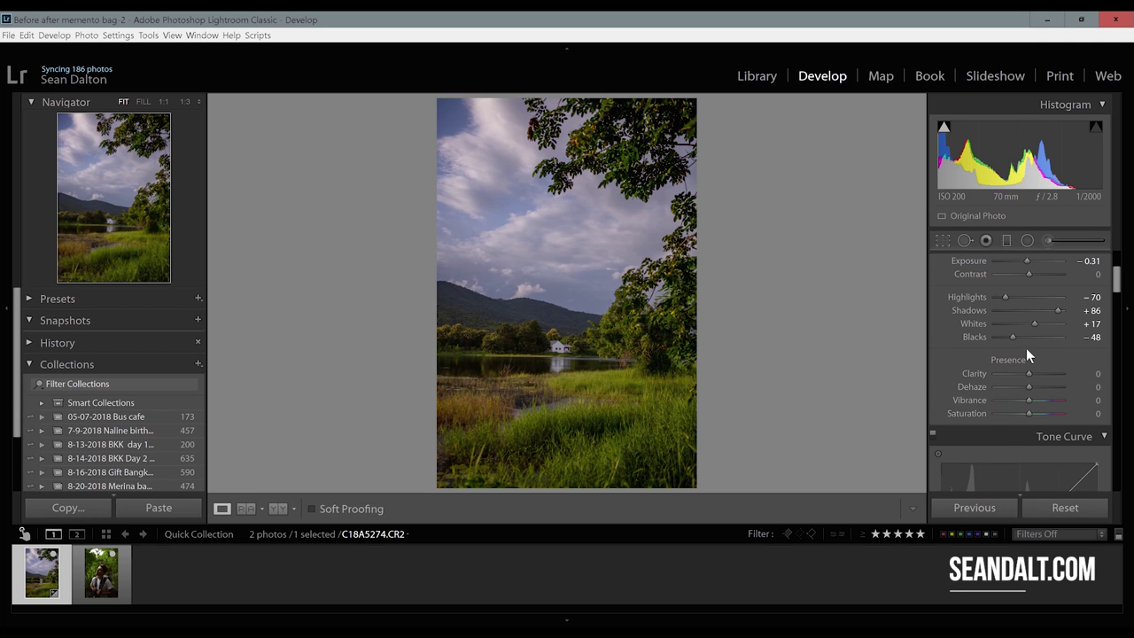
scroll(1026, 348, down, 5)
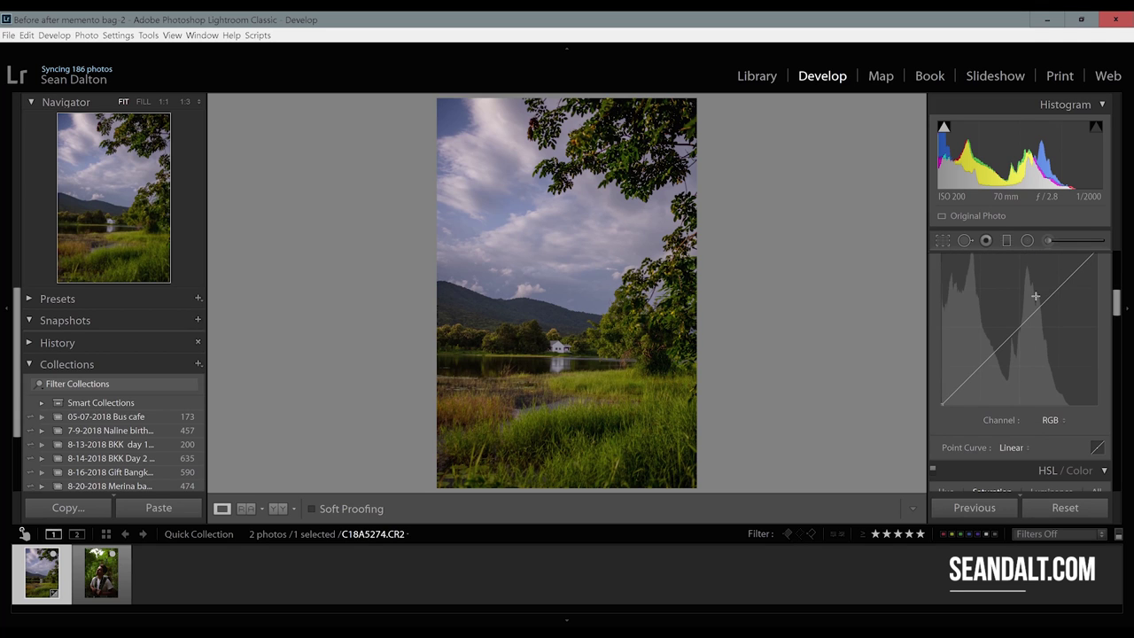
scroll(1030, 288, up, 1)
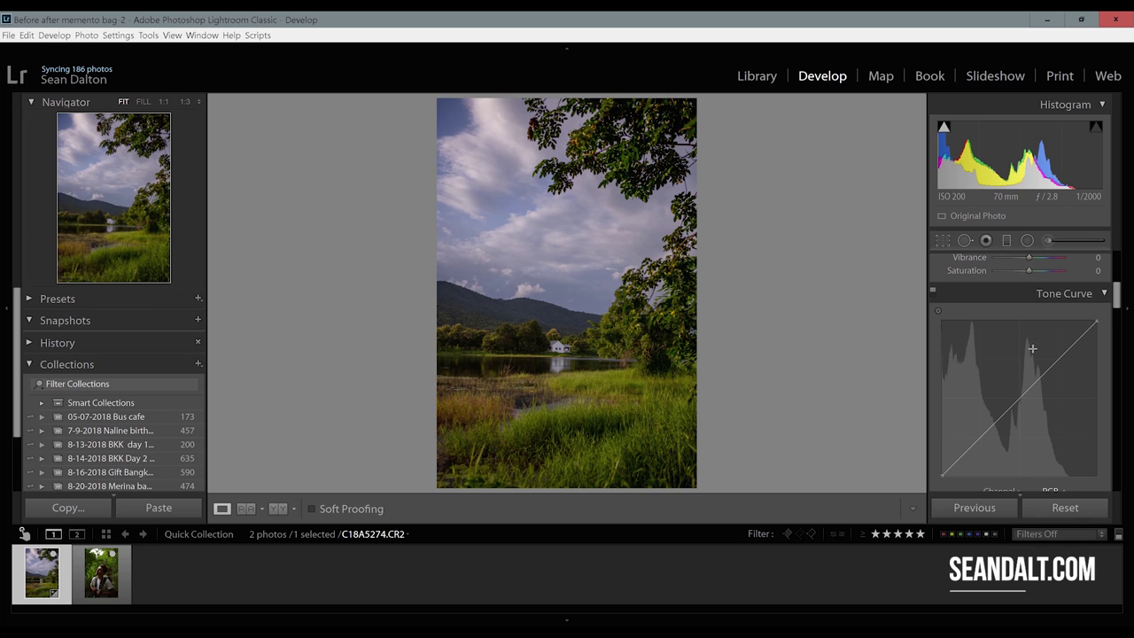
scroll(1032, 349, down, 2)
key(alt)
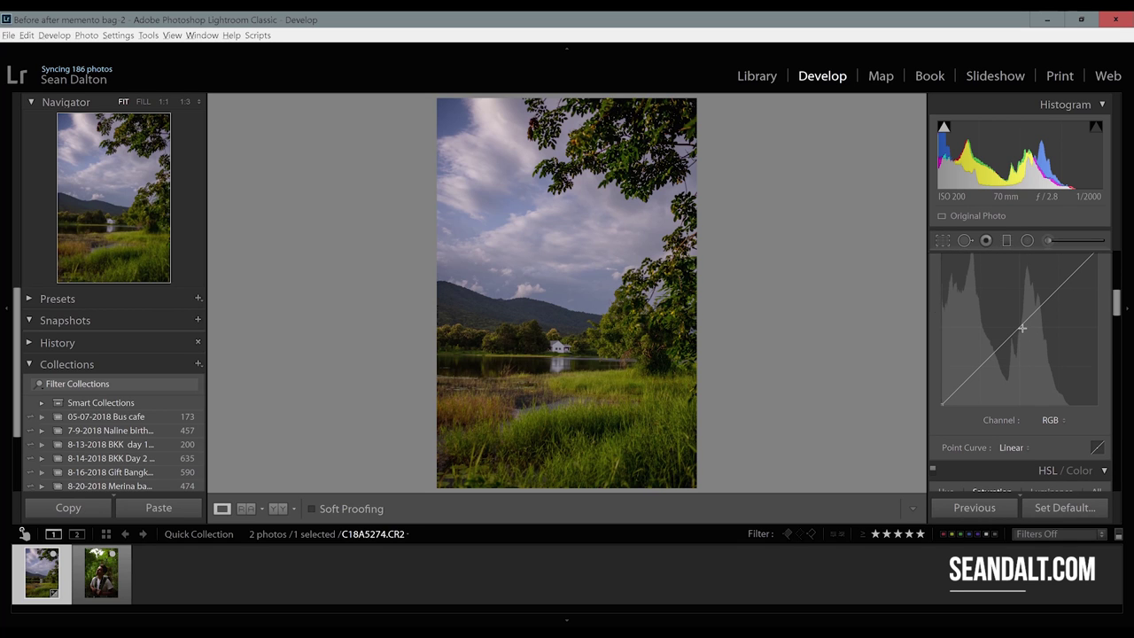
click(1020, 327)
drag(1073, 273, 1076, 265)
key(ctrl+z)
click(967, 381)
key(alt)
drag(942, 403, 929, 386)
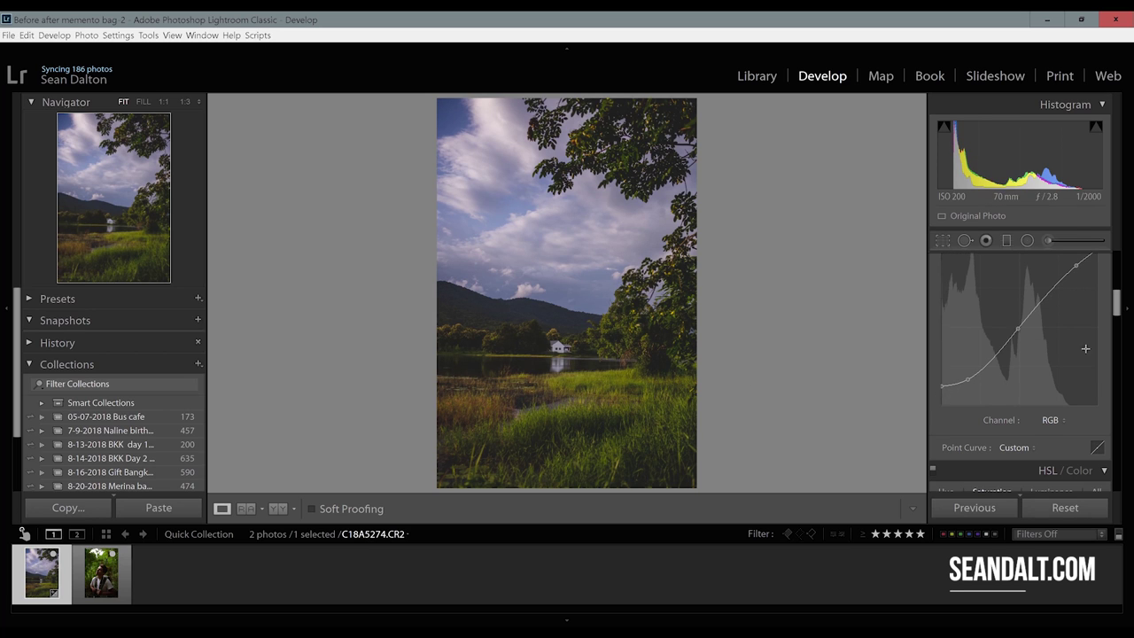
Fine-tune the highlight point of the RGB tone curve to about 86.7 / 87.8 %
scroll(1100, 361, up, 3)
scroll(1076, 396, down, 2)
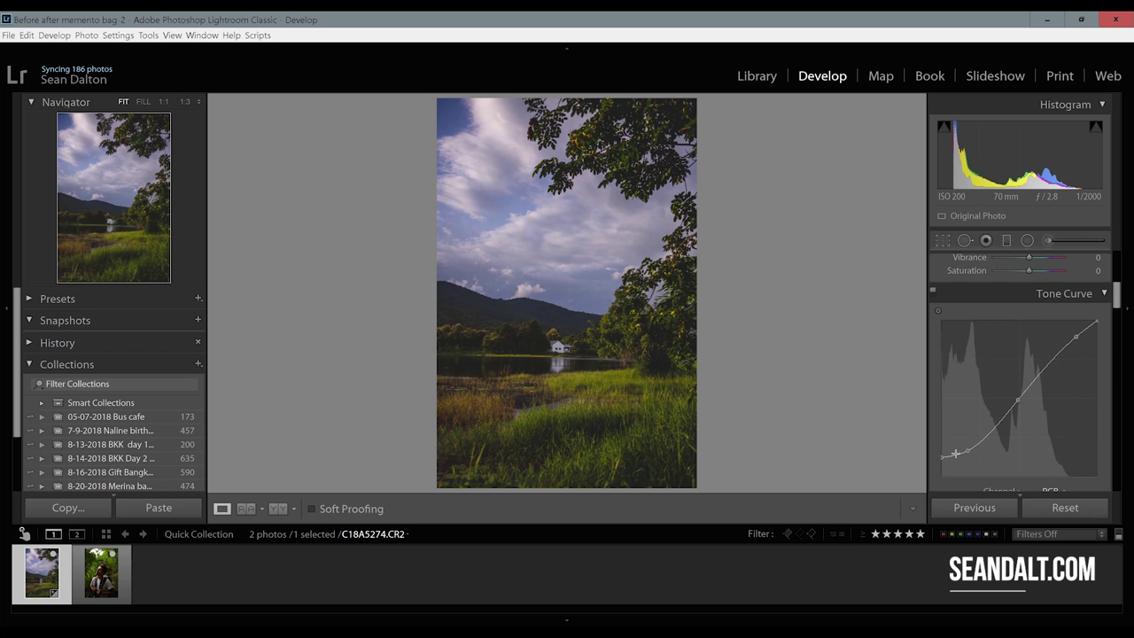
click(1076, 339)
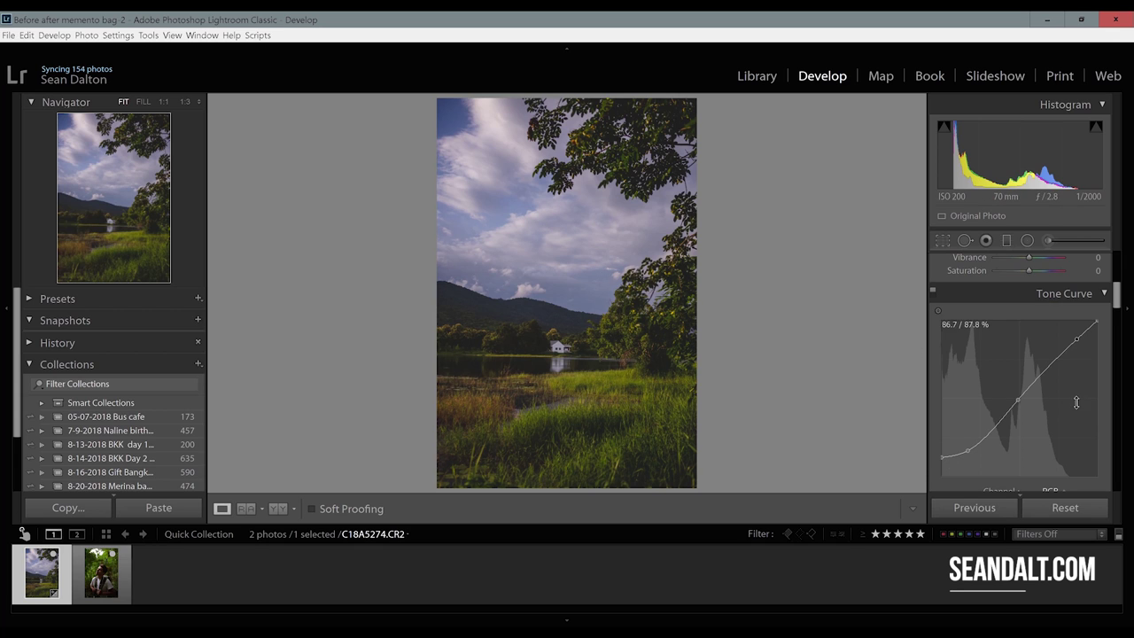
Shift the HSL hues: Orange +48, Yellow +21, Green +48 and Blue −12
scroll(1075, 399, down, 2)
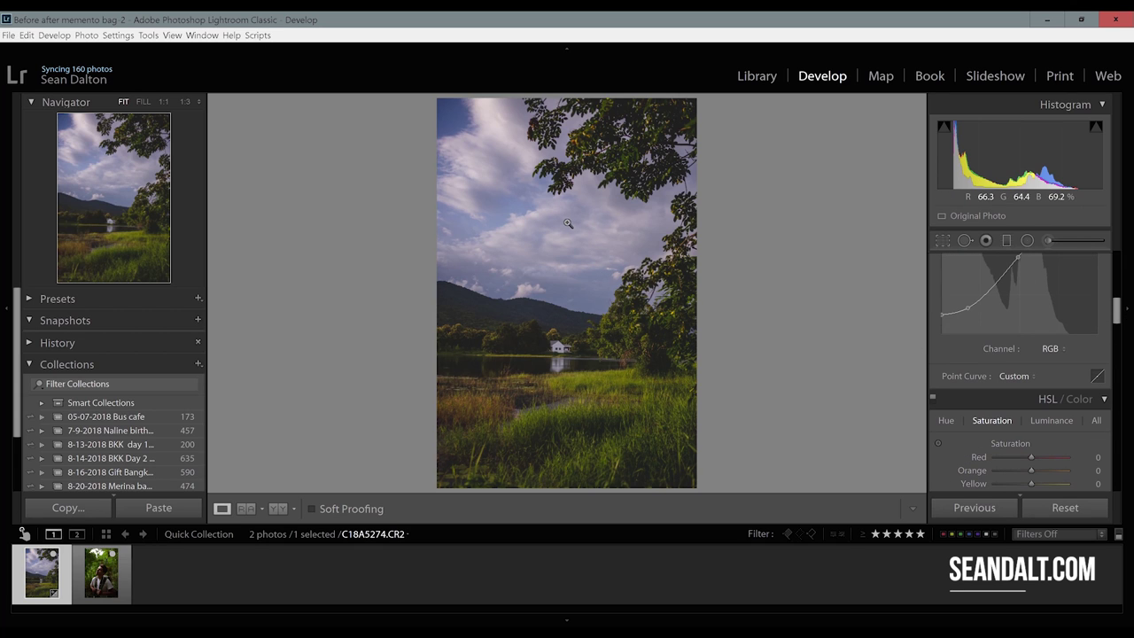
scroll(1063, 311, down, 2)
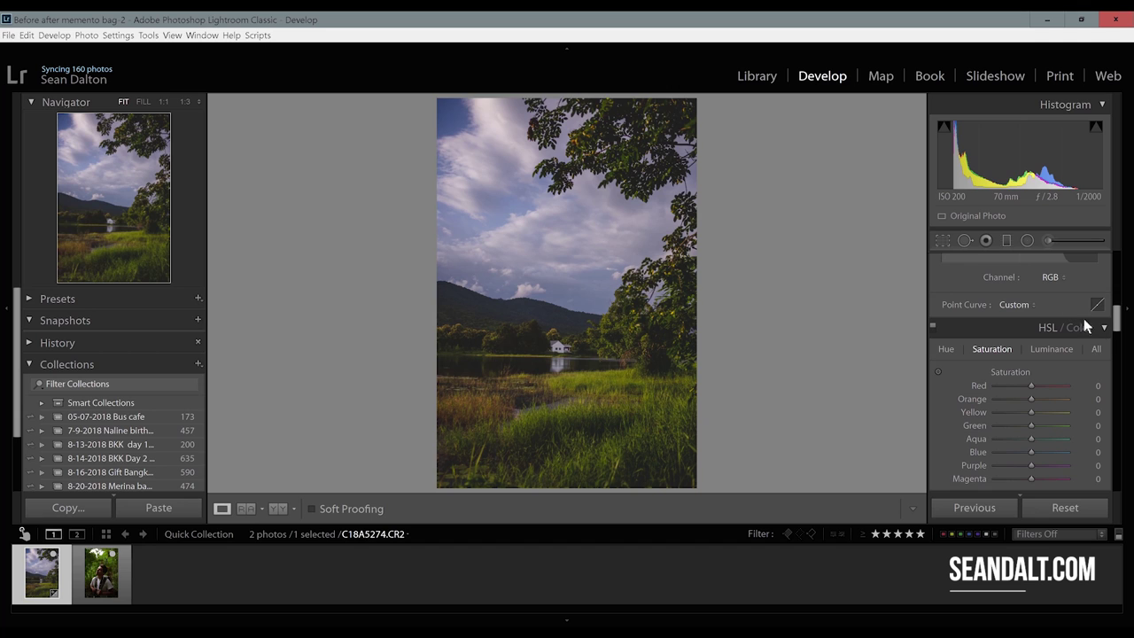
click(949, 348)
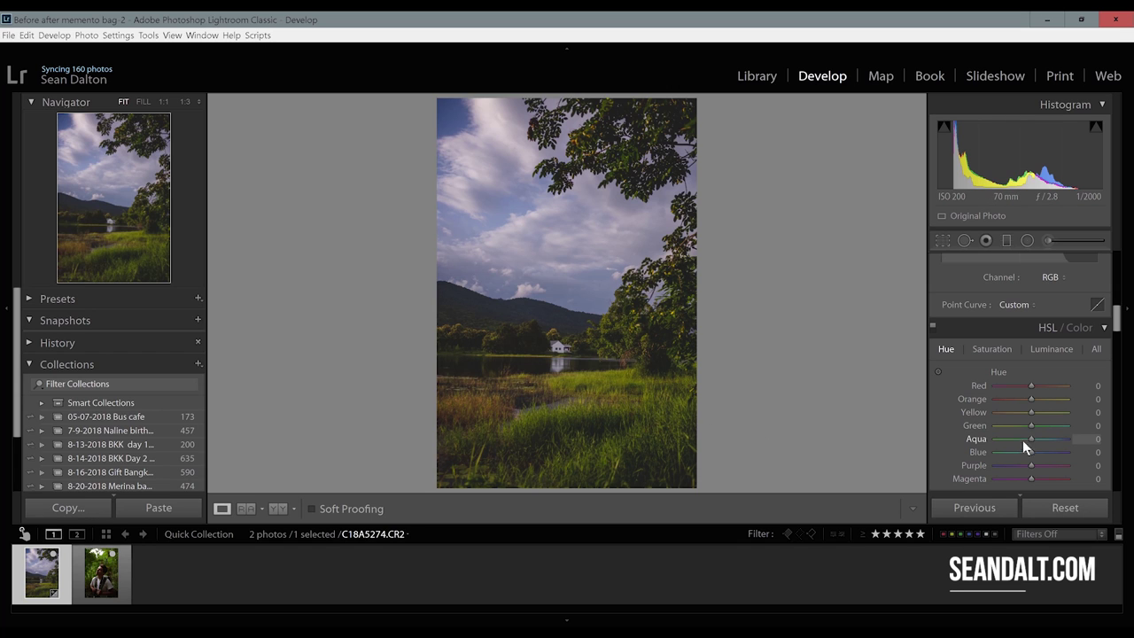
drag(1034, 427, 1050, 424)
drag(1032, 415, 1049, 399)
drag(1031, 450, 1028, 456)
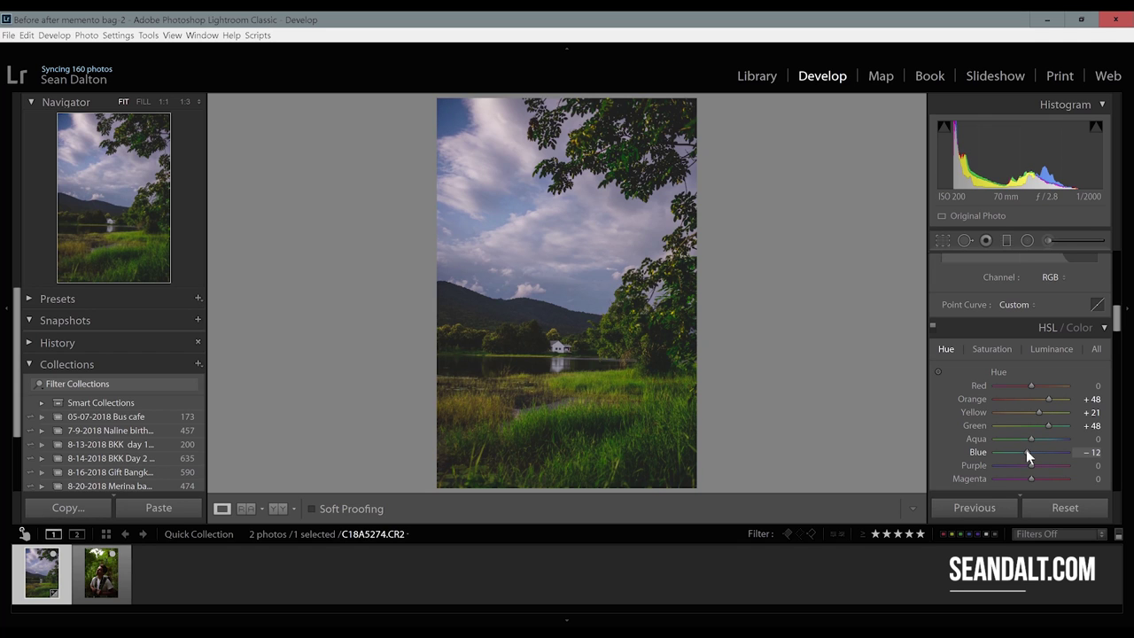
Reduce the HSL saturation of Green to −100, Yellow to −42 and Blue to about −54
click(999, 349)
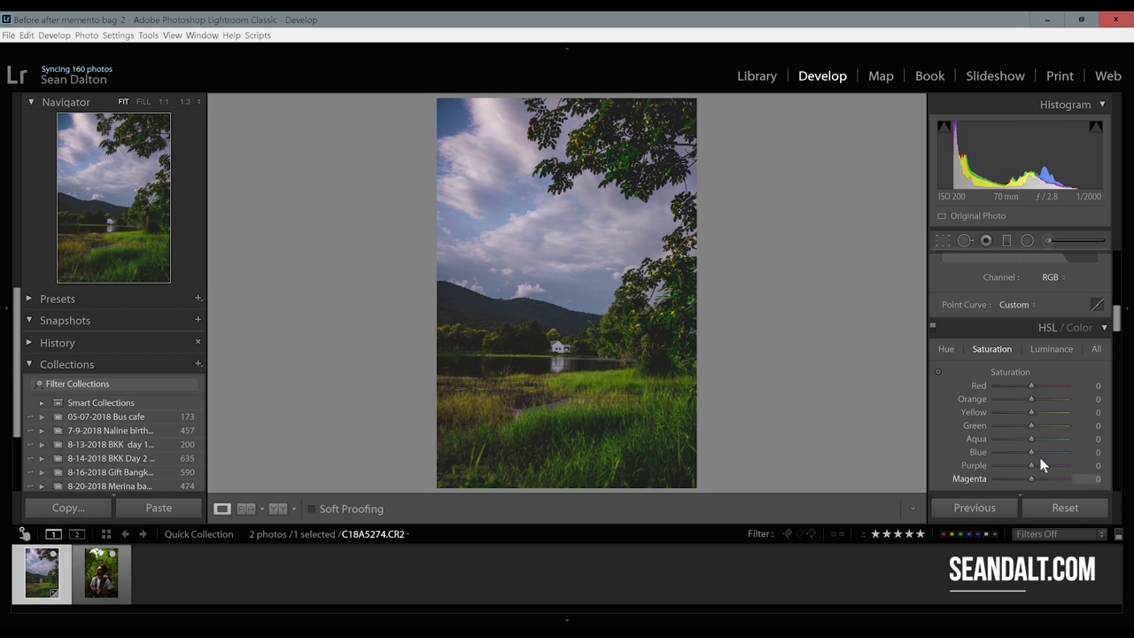
drag(1030, 425, 1000, 421)
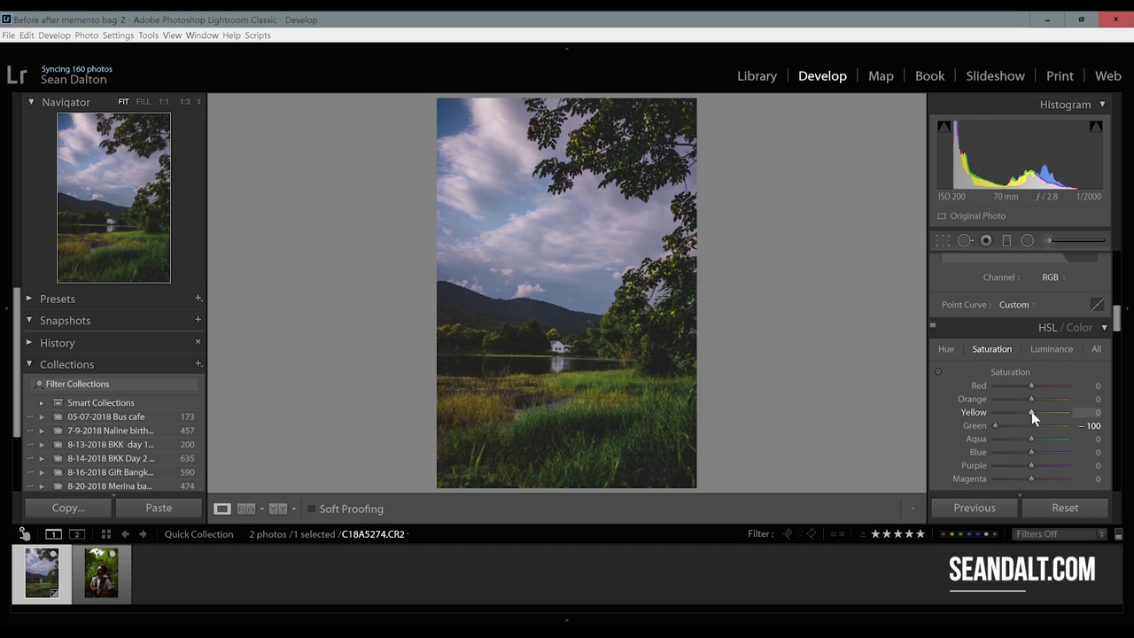
drag(1028, 411, 1023, 412)
mouse_move(1015, 410)
mouse_down()
mouse_move(1006, 409)
mouse_move(1016, 412)
mouse_up()
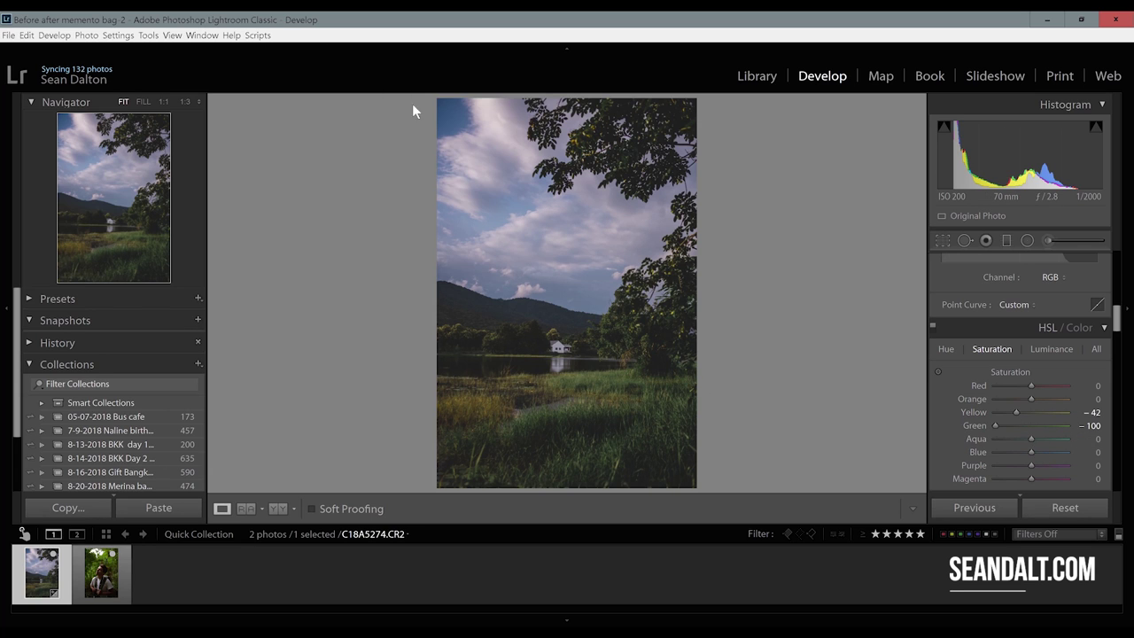
drag(1031, 453, 1011, 450)
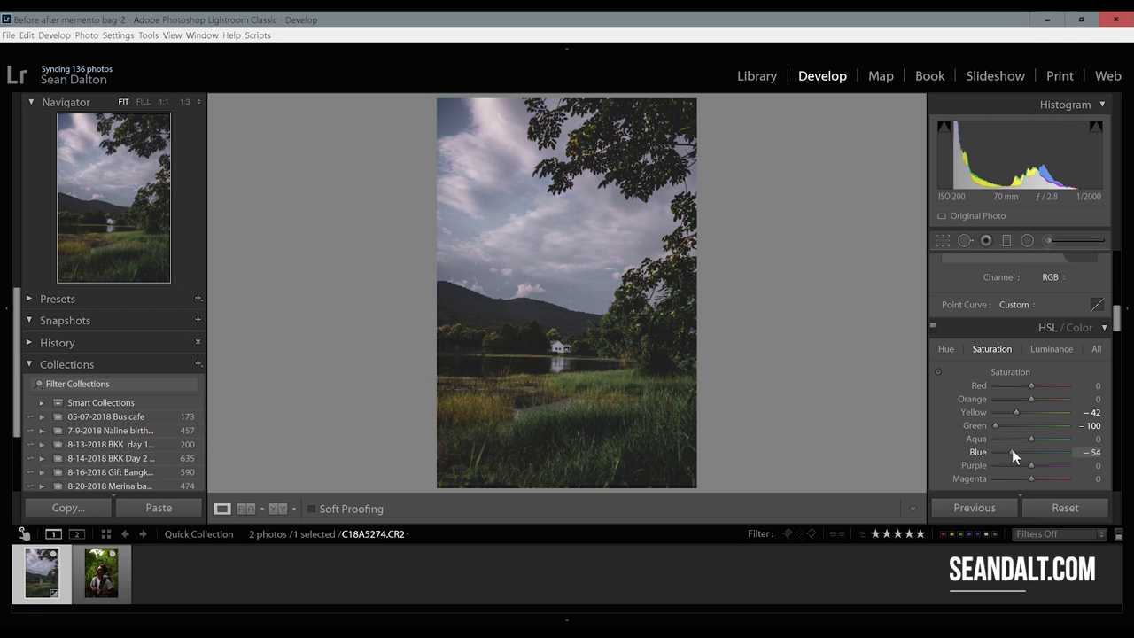
drag(1012, 449, 1011, 447)
Split-tone the shadows with hue 231 and saturation 7, and the highlights with hue 63 and saturation 13
scroll(1081, 395, down, 5)
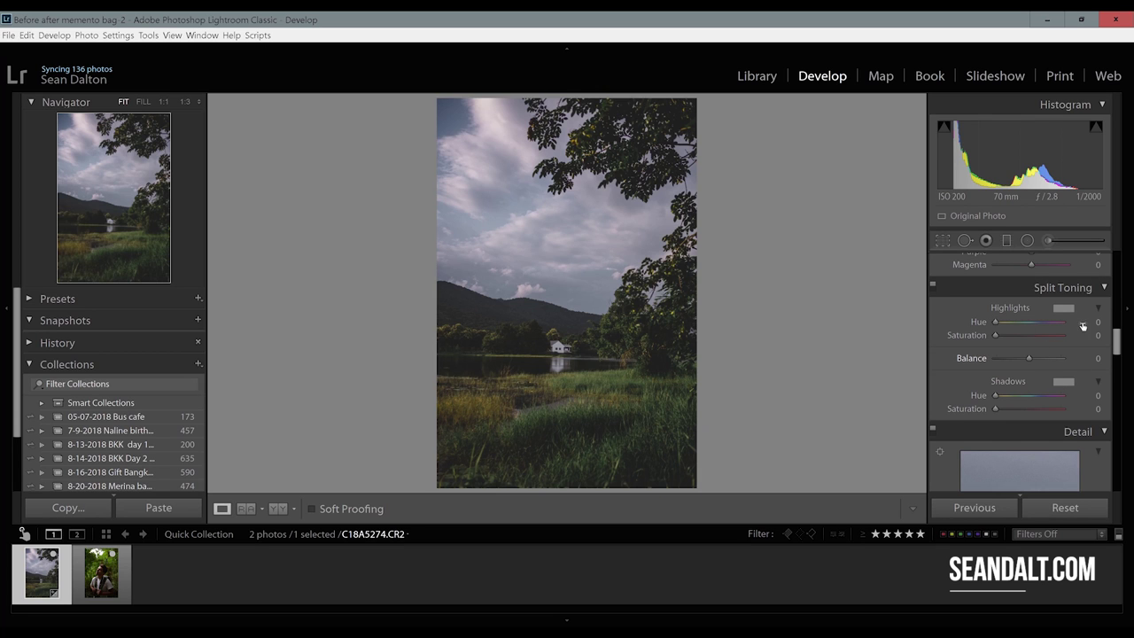
click(613, 443)
click(620, 401)
key(alt)
mouse_move(995, 395)
mouse_down()
mouse_move(1037, 412)
mouse_move(1000, 409)
mouse_up()
click(994, 409)
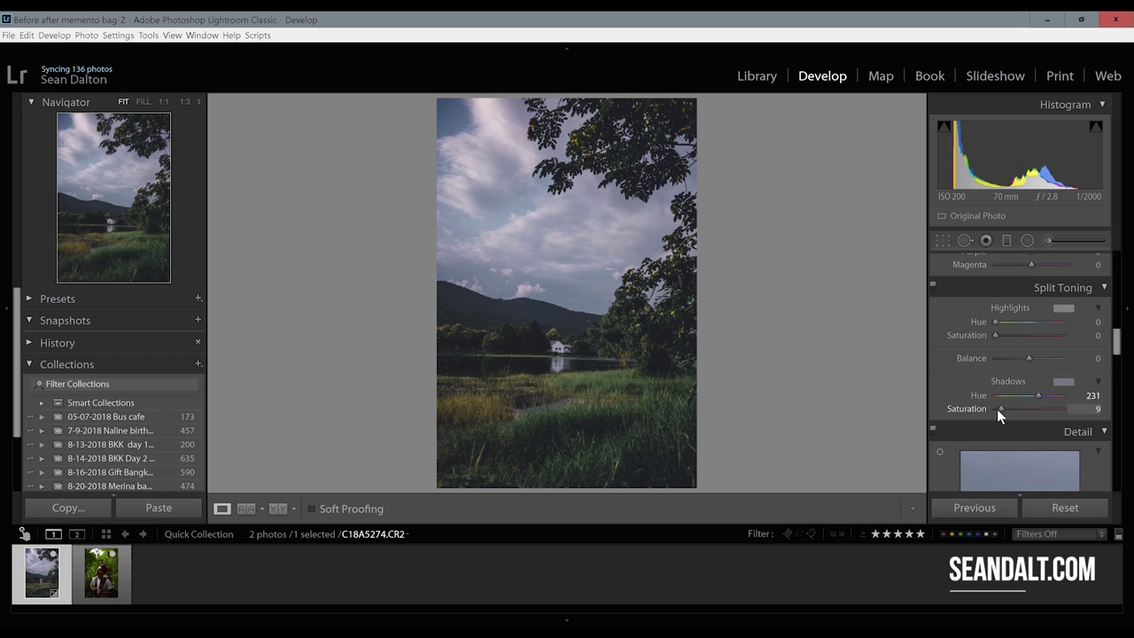
double_click(977, 406)
drag(995, 409, 999, 410)
key(alt)
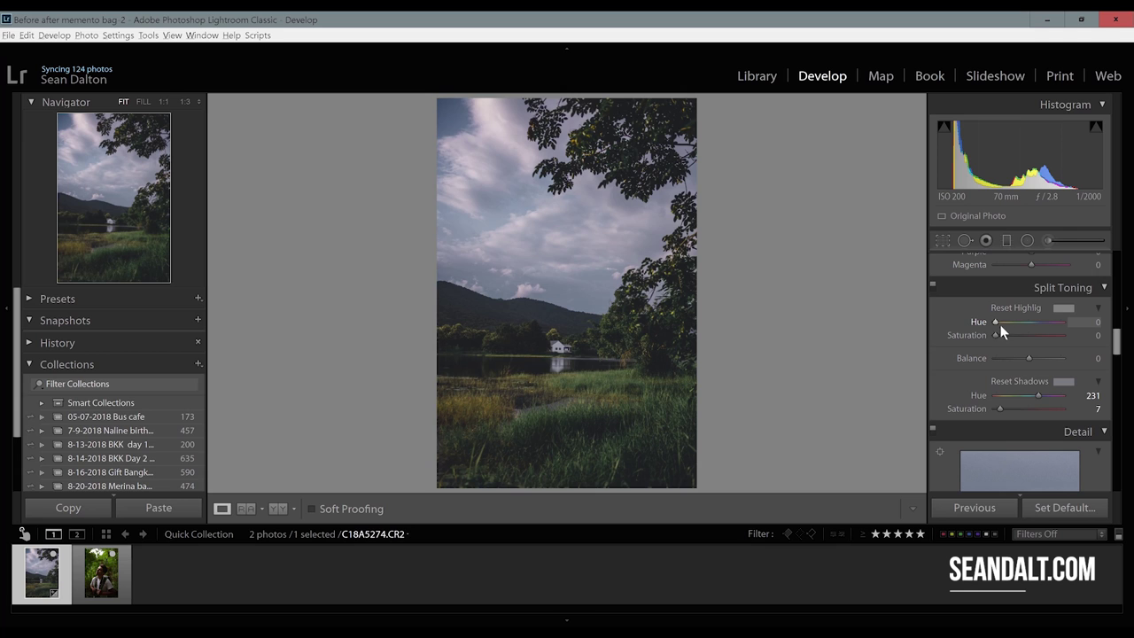
drag(1002, 326, 1003, 336)
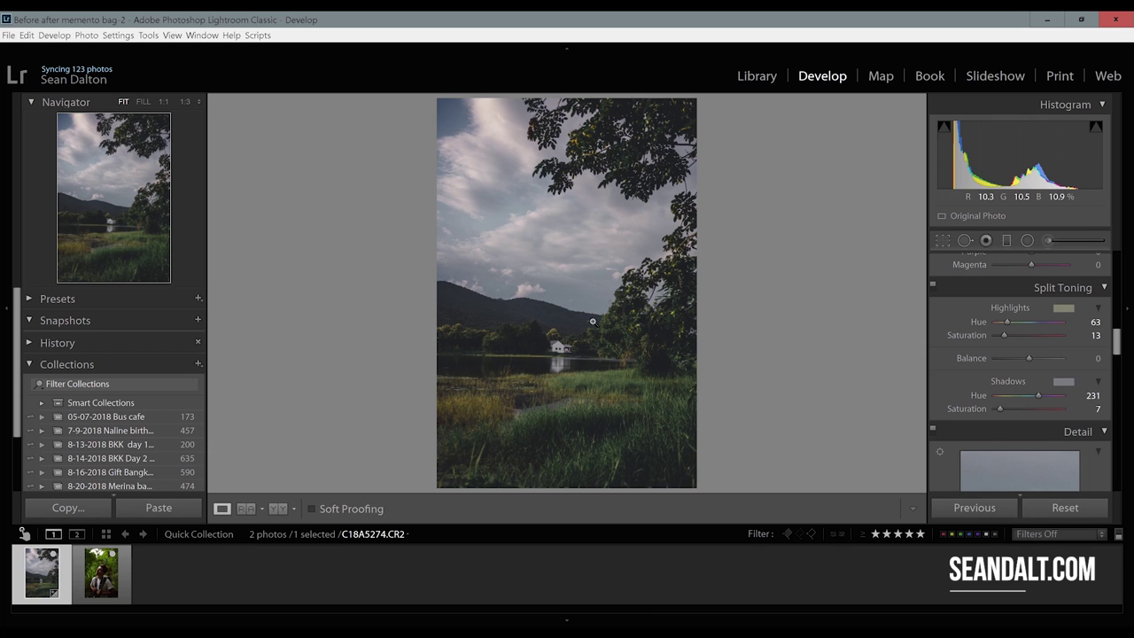
Enable Remove Chromatic Aberration in the lens corrections
scroll(1037, 336, down, 3)
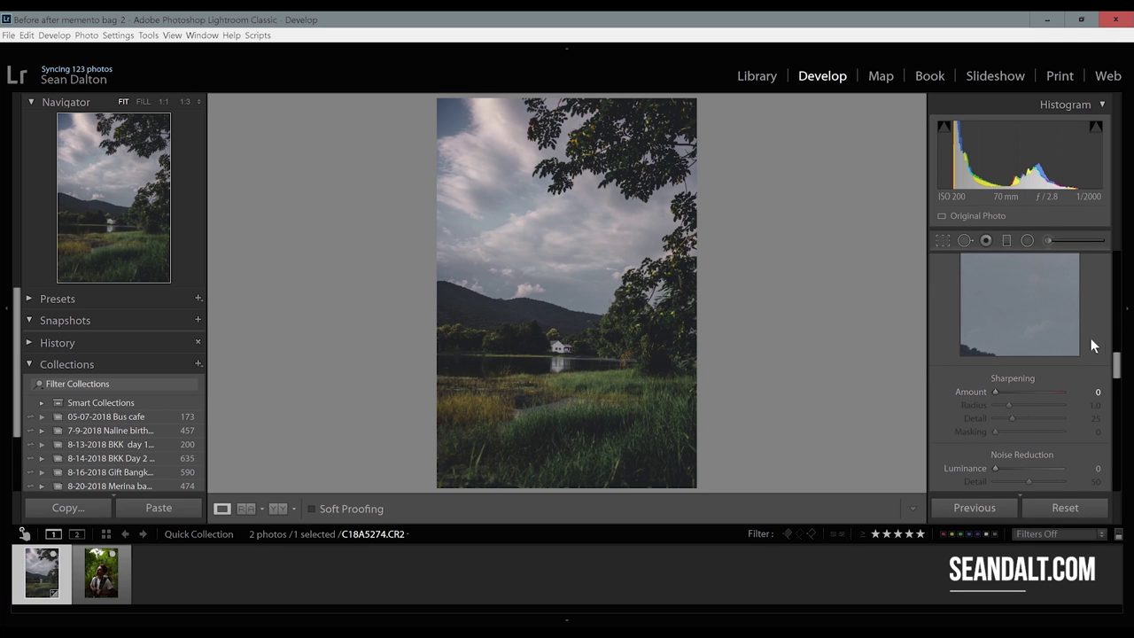
scroll(1096, 355, down, 2)
scroll(1097, 358, down, 3)
click(1005, 326)
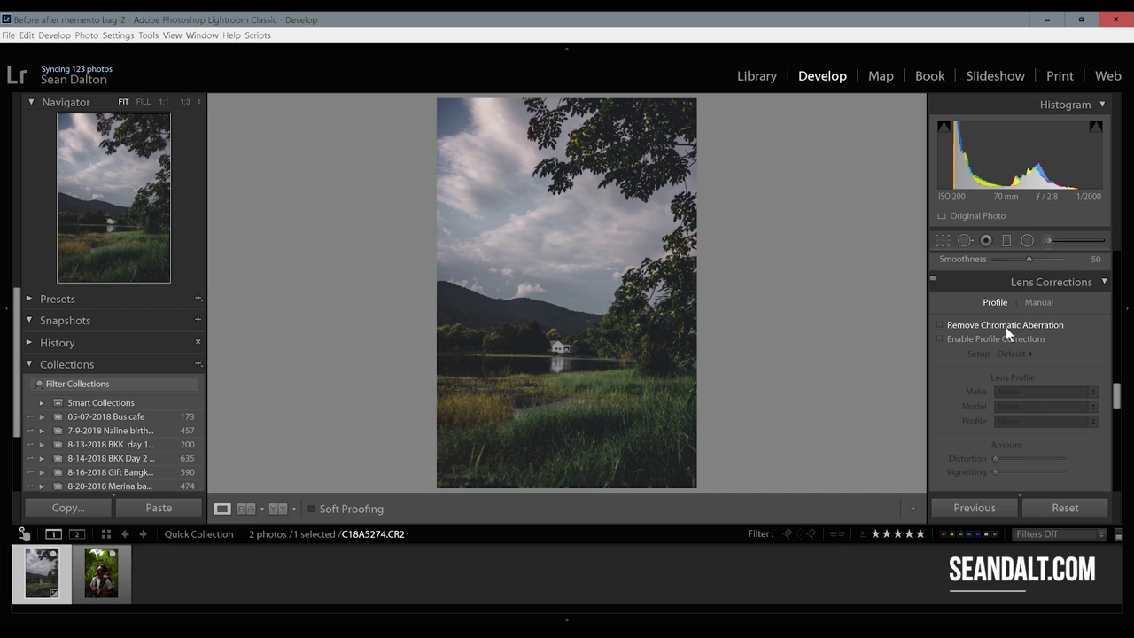
Set the post-crop vignetting amount to −5 in the Effects settings
scroll(1080, 346, down, 3)
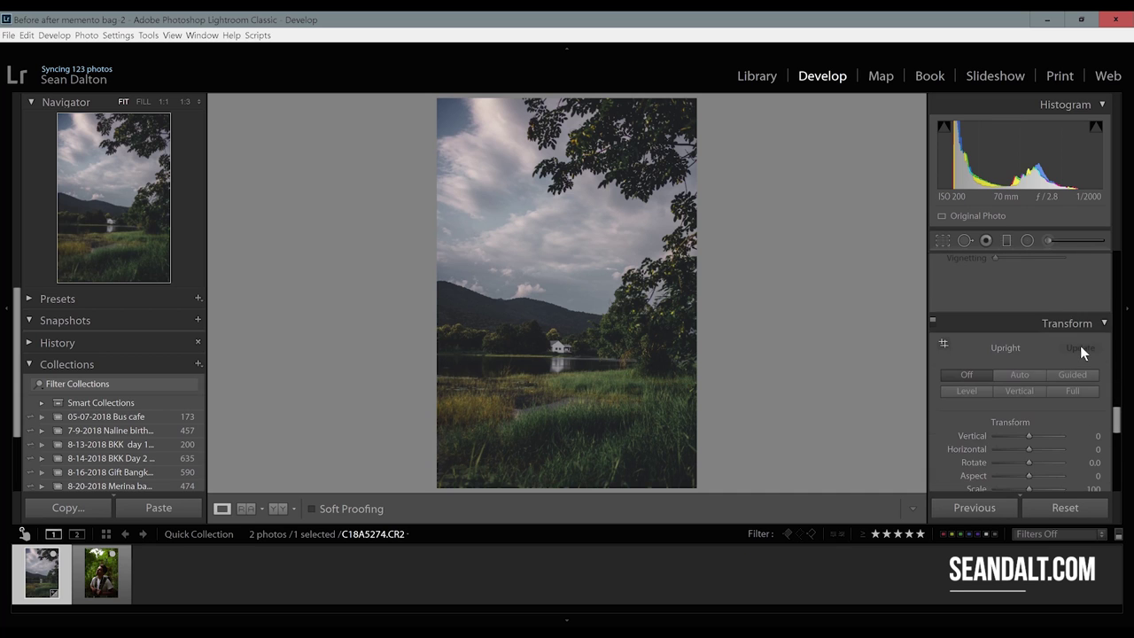
scroll(1084, 353, up, 2)
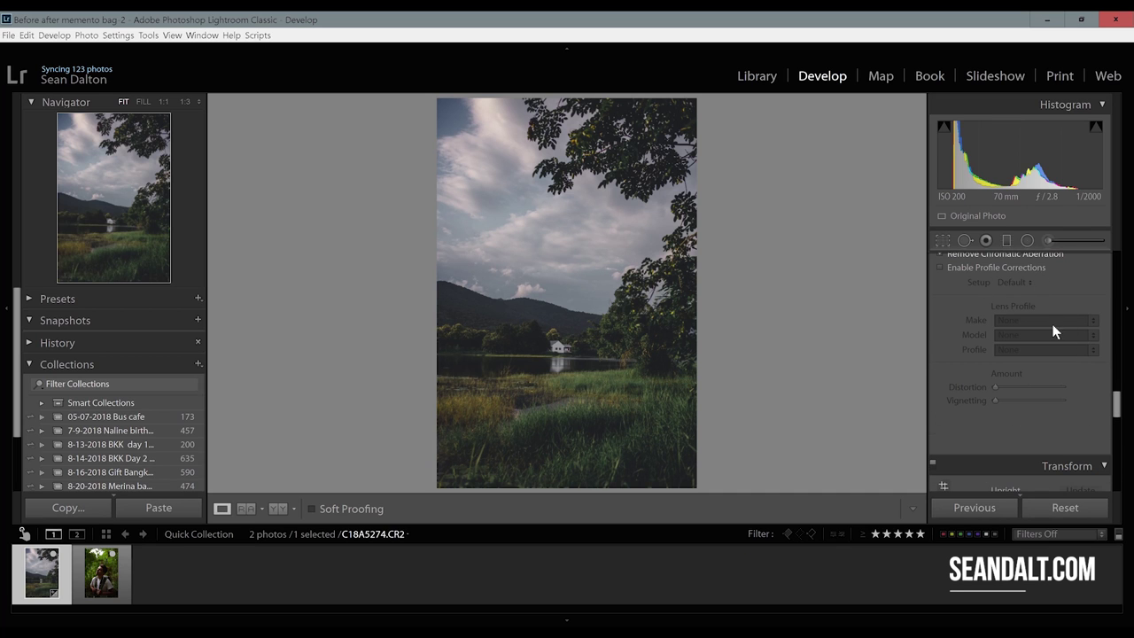
scroll(1054, 314, down, 2)
scroll(1063, 319, down, 4)
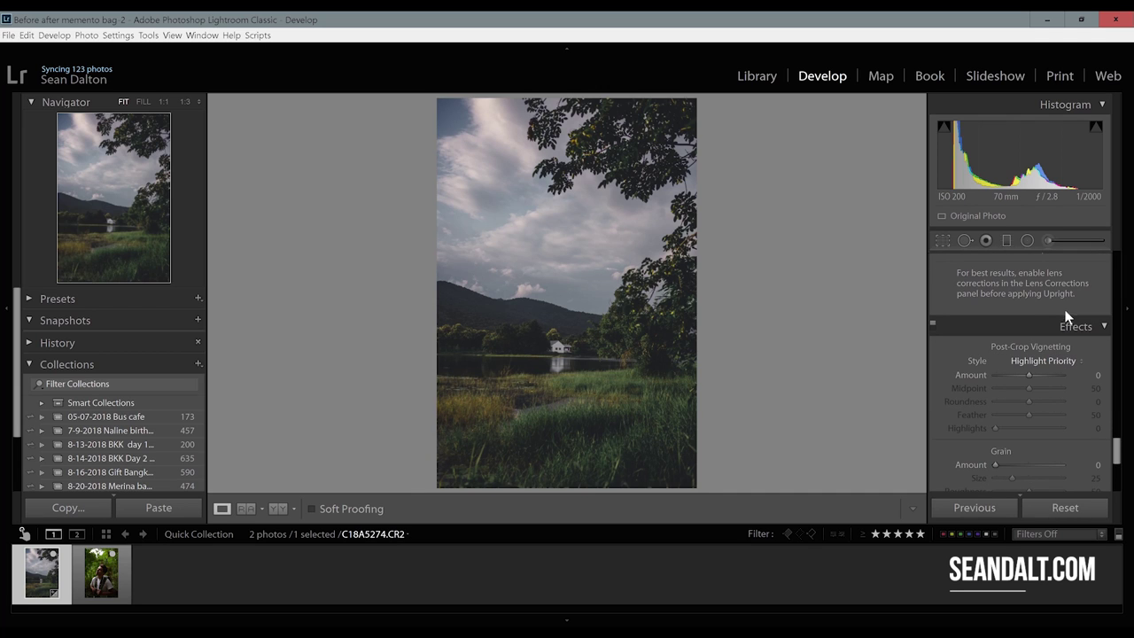
click(1097, 375)
text(-5)
key(Return)
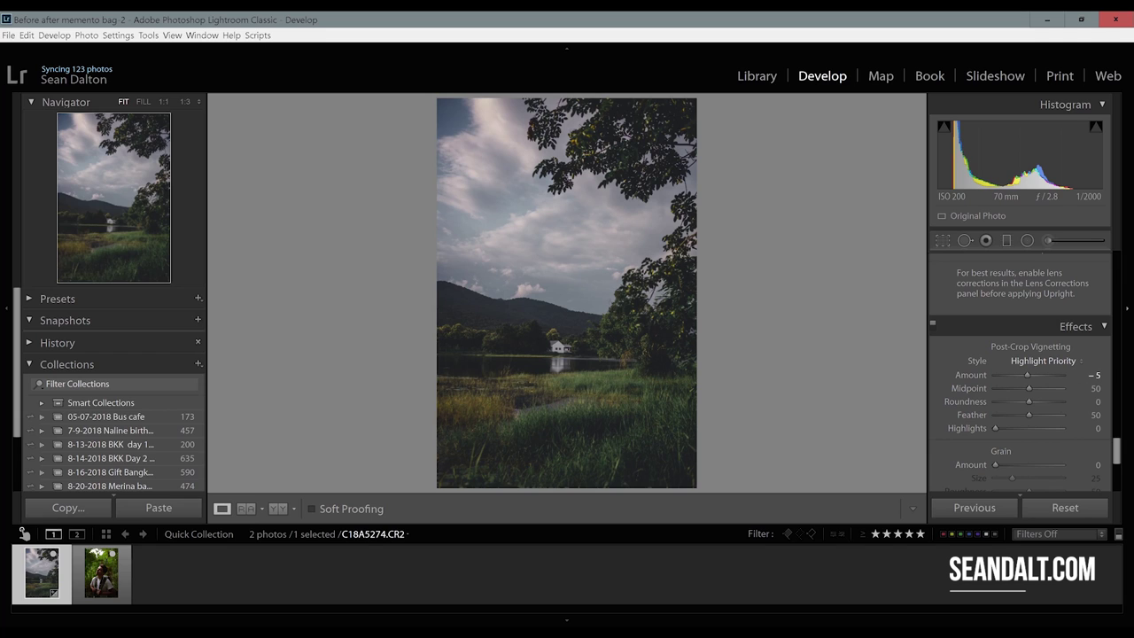
Add film grain to the photo with an amount of 15
click(1097, 466)
text(1)
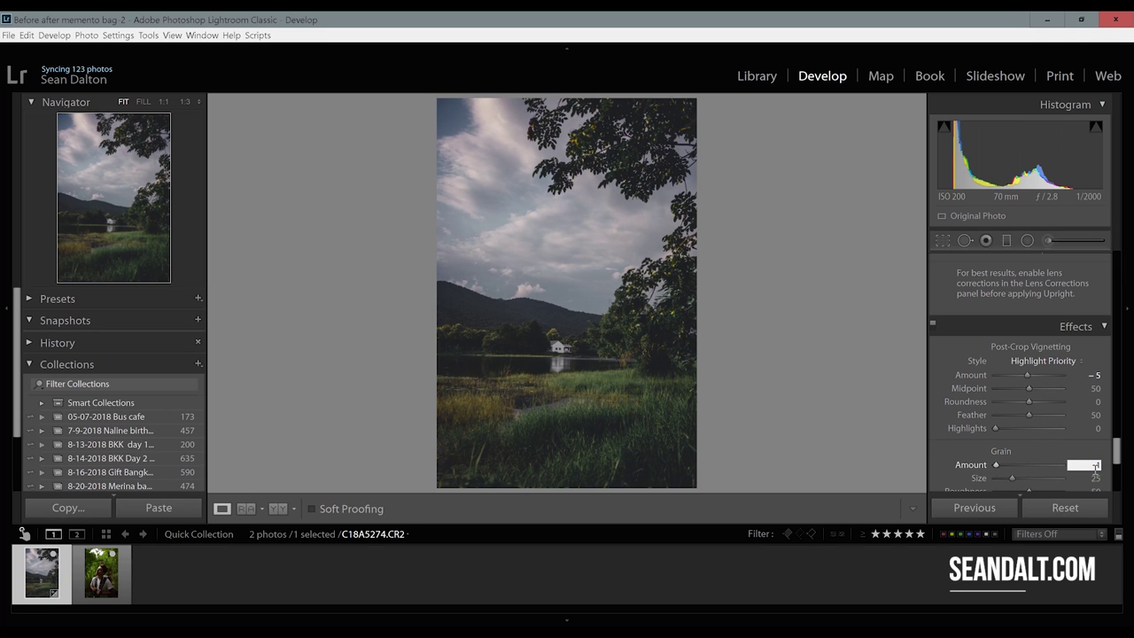
key(Return)
scroll(1096, 468, down, 2)
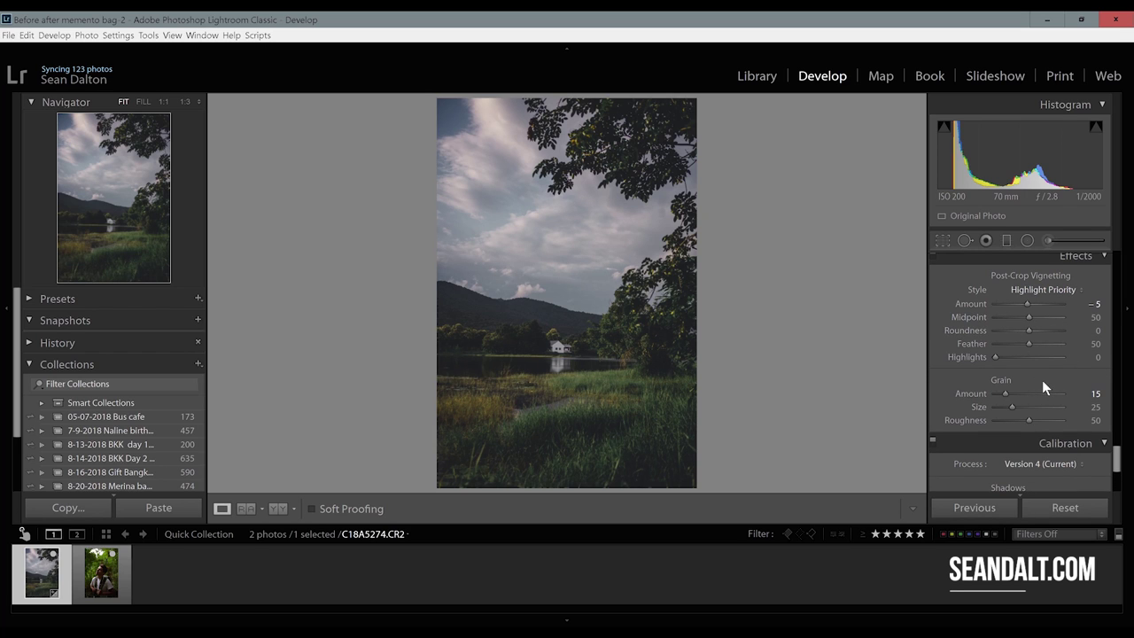
Try a Shadows Tint of +24 in Calibration and return it to 0
scroll(1050, 386, down, 1)
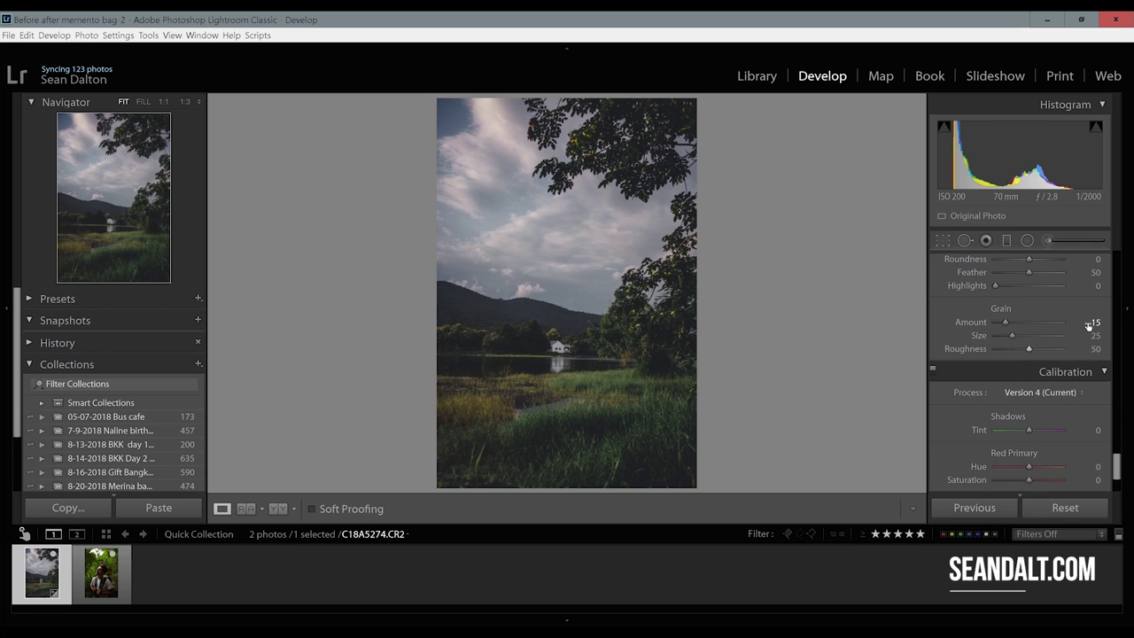
scroll(1086, 324, down, 1)
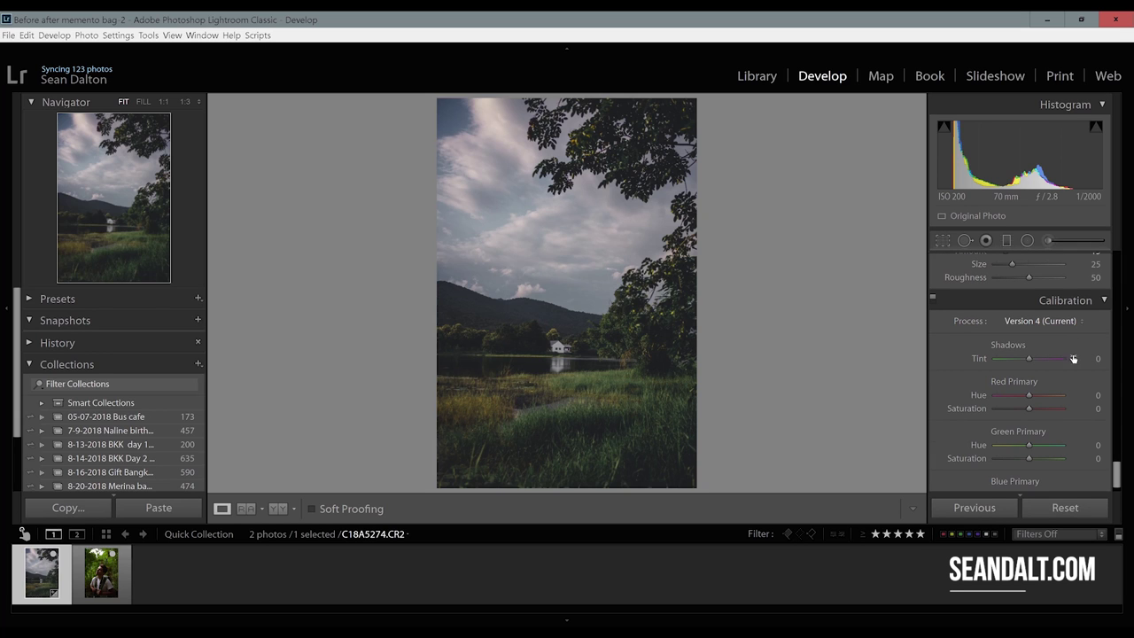
drag(1030, 357, 1036, 359)
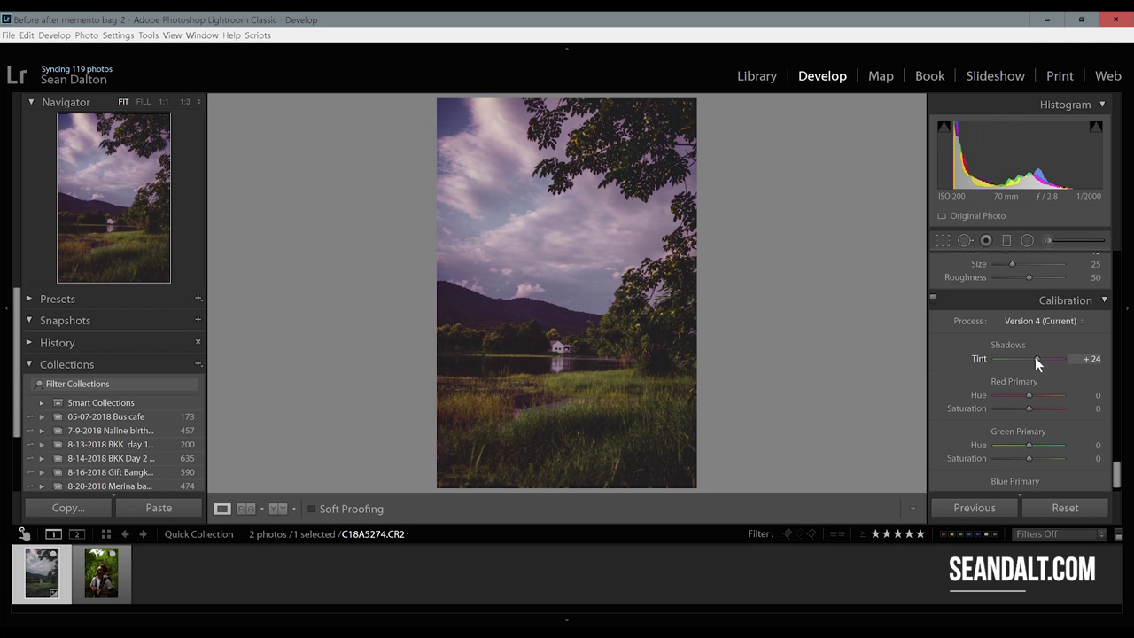
click(1090, 358)
text(0)
key(Return)
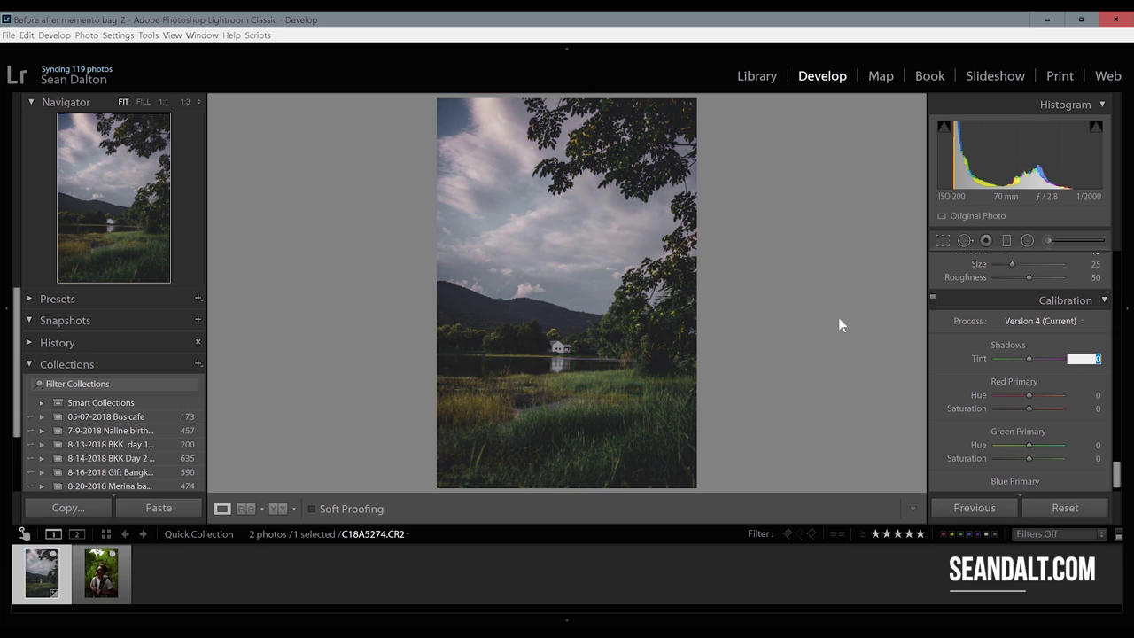
scroll(1103, 394, down, 1)
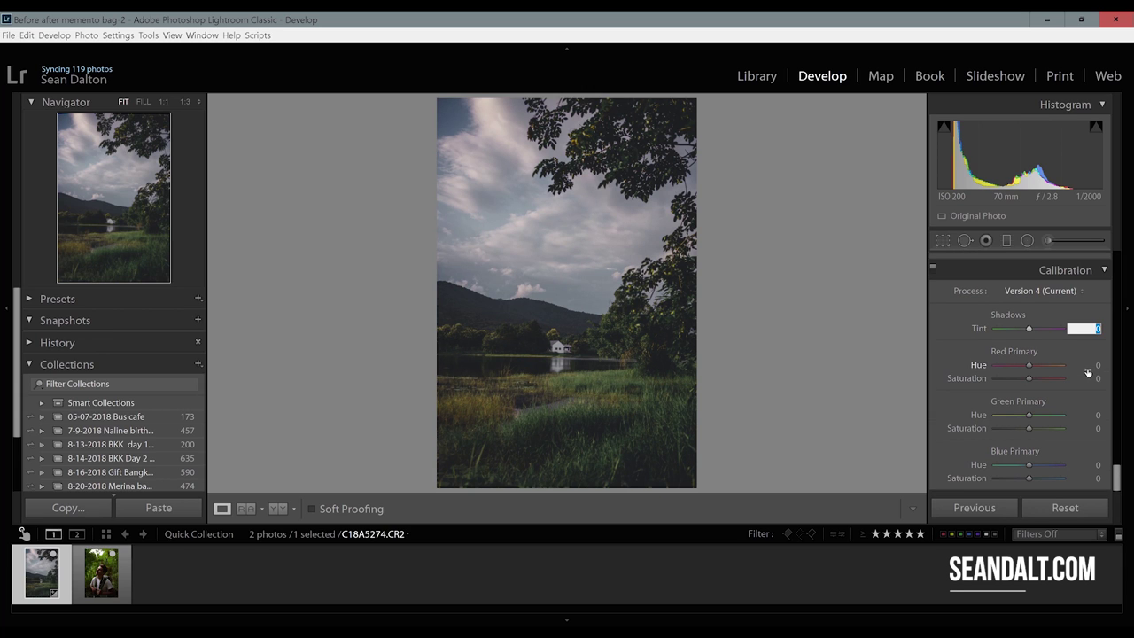
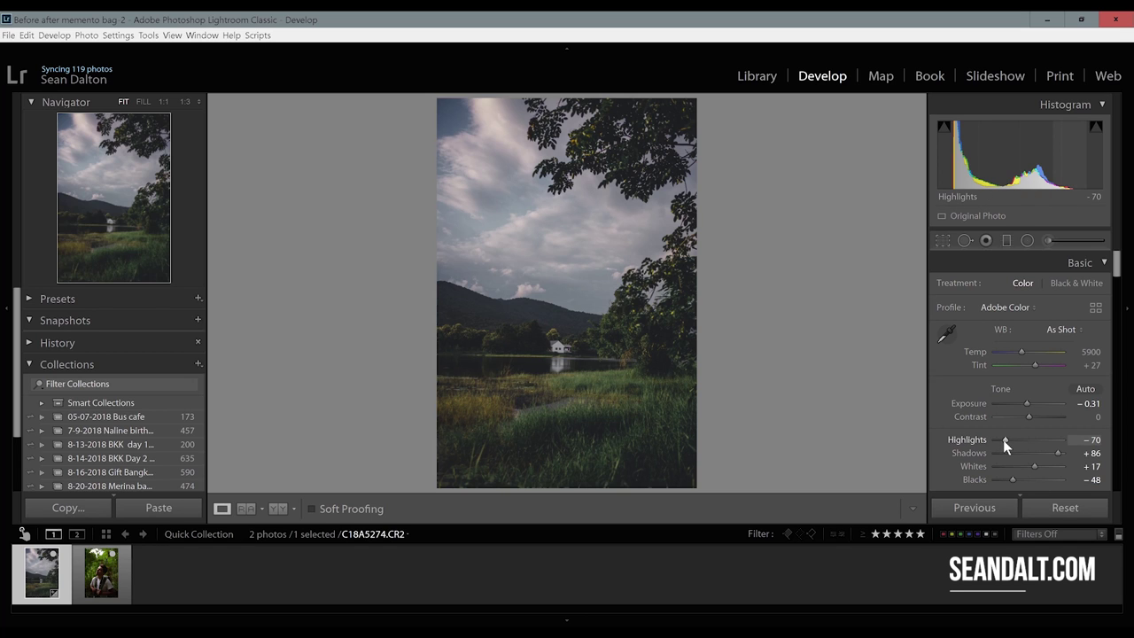
Raise the Highlights in the Basic adjustments to −38
scroll(1004, 440, up, 2)
key(Down)
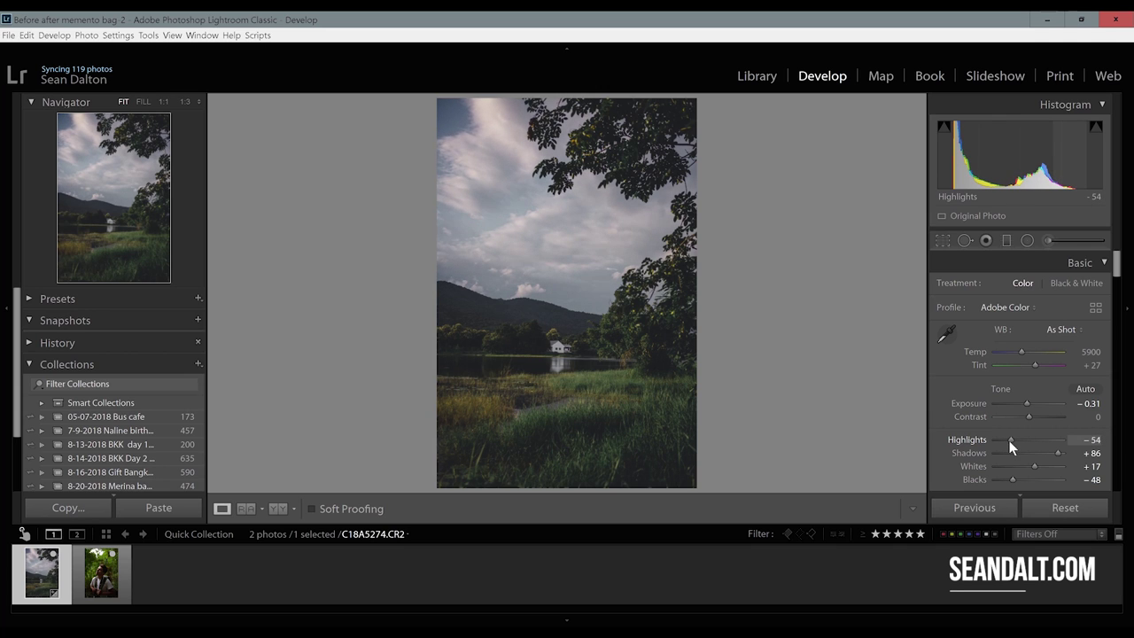
drag(1009, 441, 1014, 442)
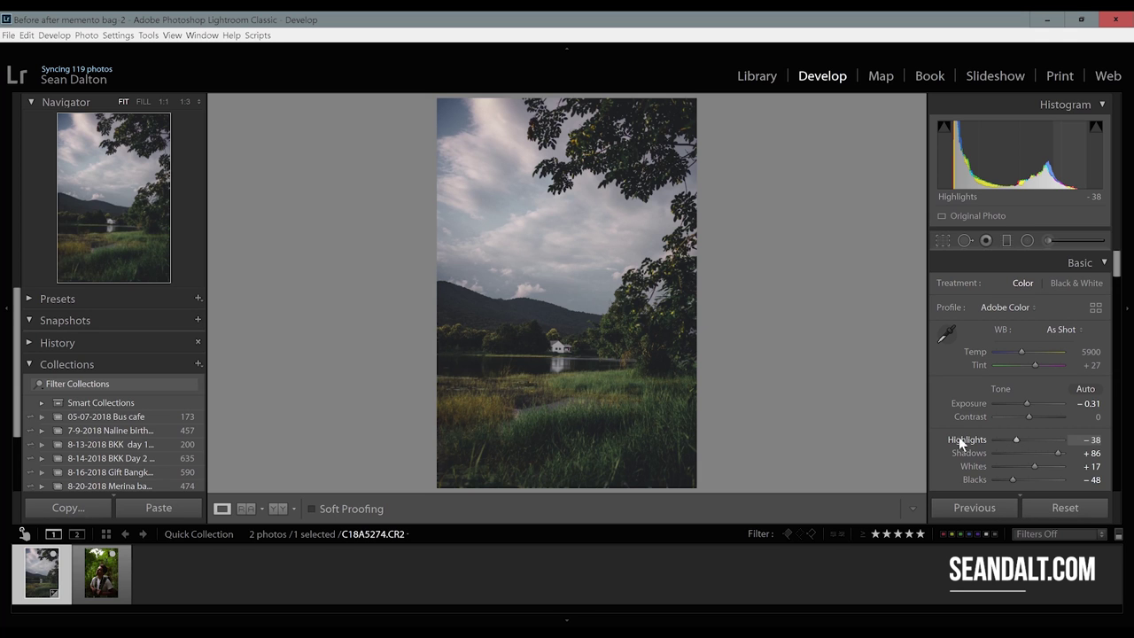
Reset the adjustment brush and prepare it for the lake house with Exposure 0.24 and Whites 26
click(560, 354)
drag(573, 374, 579, 353)
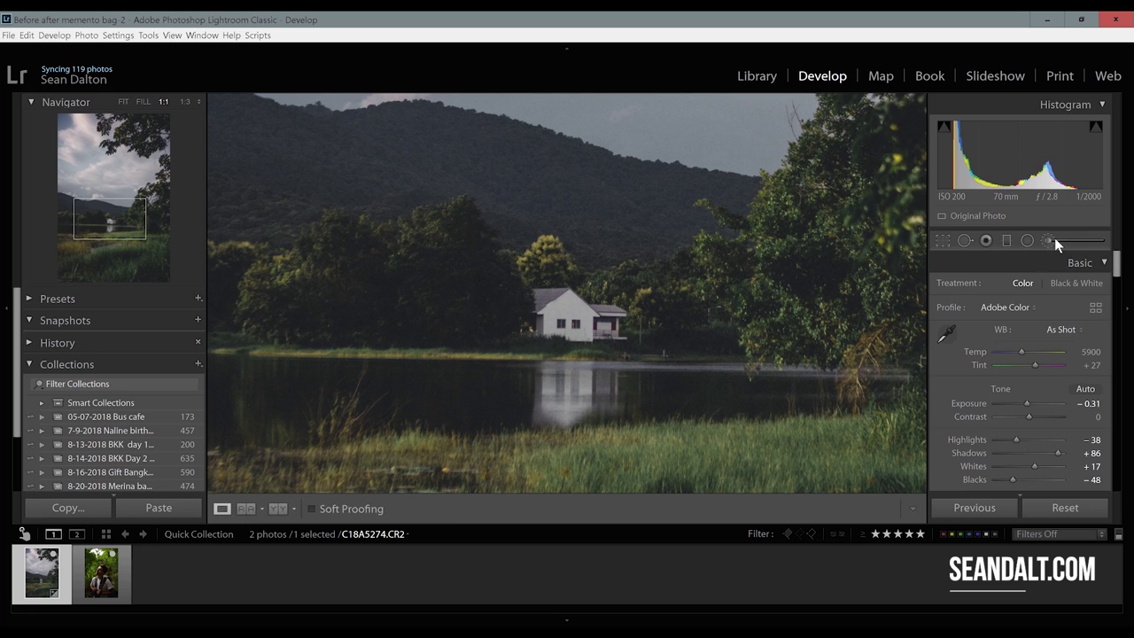
click(1049, 239)
key(alt)
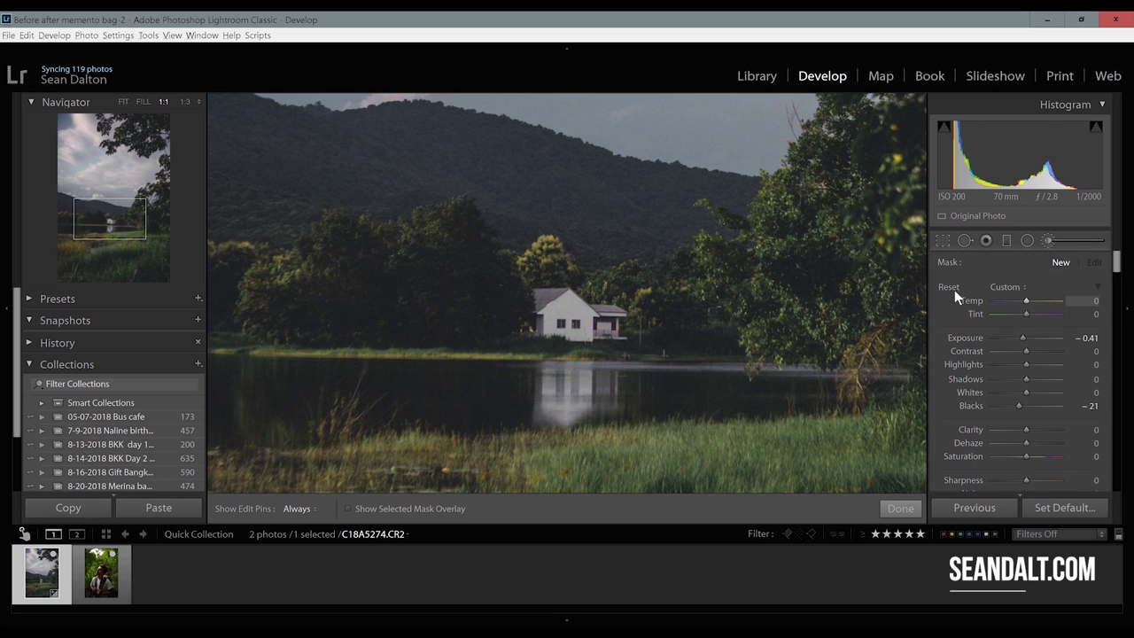
alt+click(947, 286)
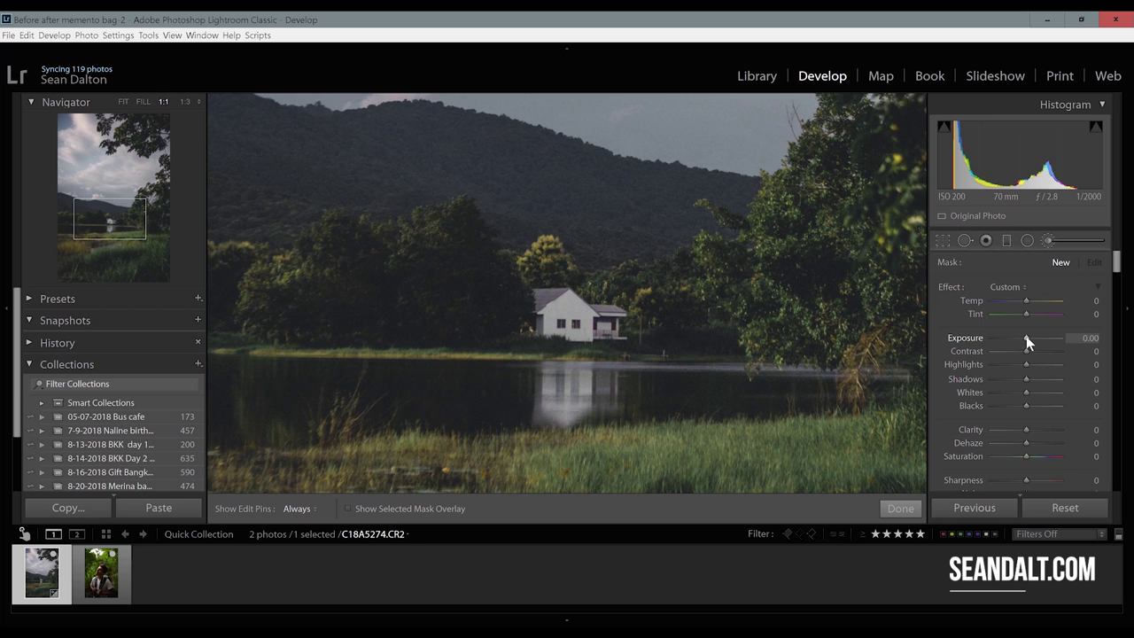
drag(1026, 337, 1028, 337)
drag(1031, 389, 1036, 392)
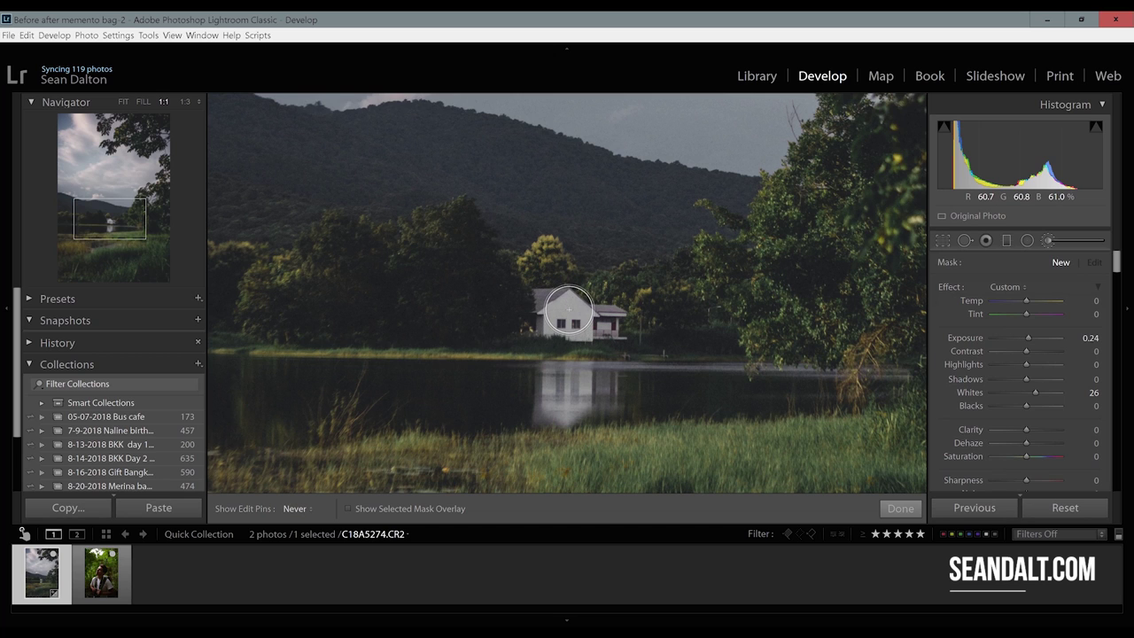
Paint the brightening brush over the white house and its reflection in the water
key(h)
mouse_move(567, 325)
mouse_down()
mouse_move(608, 319)
mouse_move(590, 331)
mouse_move(541, 298)
mouse_move(546, 328)
mouse_up()
key(h)
key(h)
mouse_move(554, 364)
mouse_down()
mouse_move(549, 411)
mouse_move(569, 416)
mouse_move(585, 373)
mouse_move(585, 394)
mouse_move(564, 391)
mouse_move(561, 366)
mouse_move(563, 383)
mouse_move(545, 362)
mouse_move(546, 416)
mouse_move(591, 414)
mouse_move(601, 373)
mouse_move(606, 400)
mouse_move(591, 374)
mouse_up()
key(h)
click(123, 102)
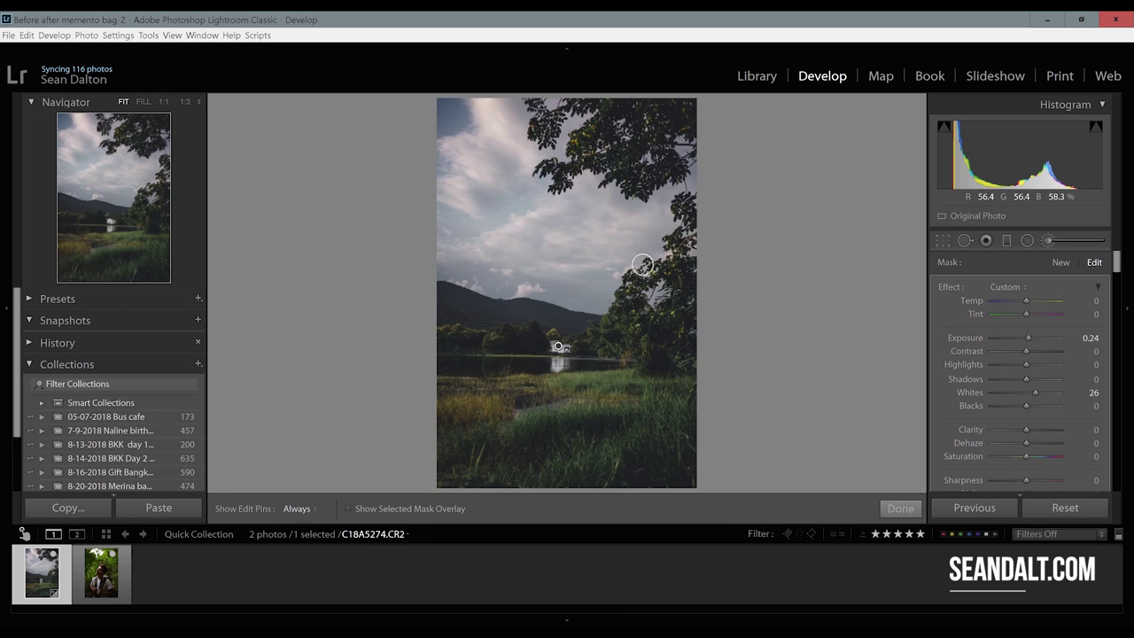
Reopen the house brush adjustment, switch it to Erase around the house and its reflection, and close the brush
key(k)
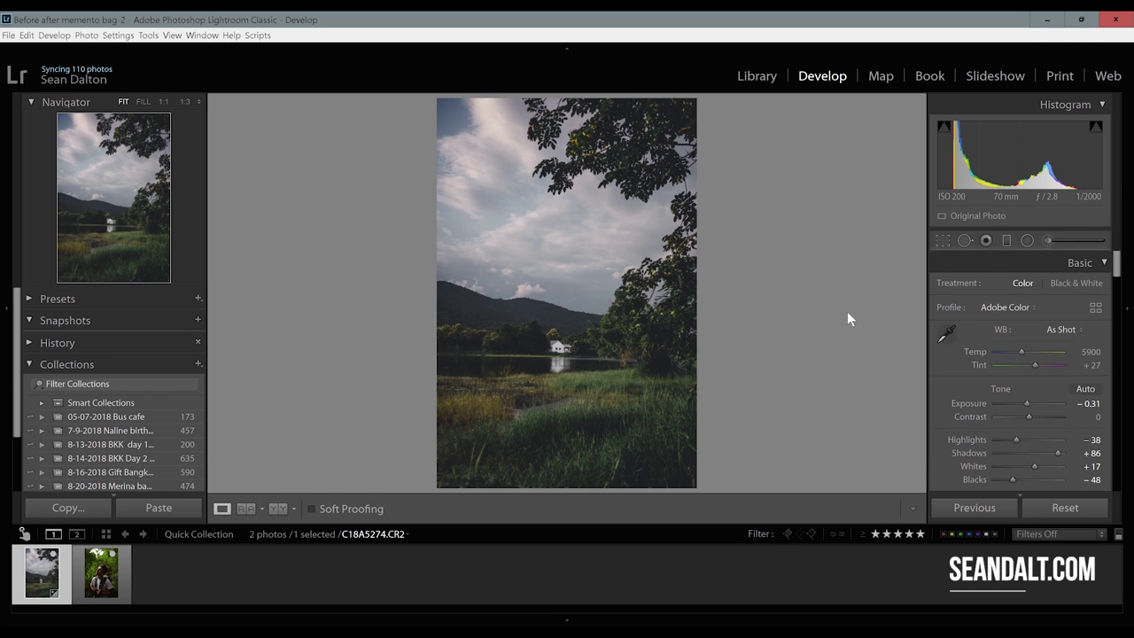
key(k)
key(z)
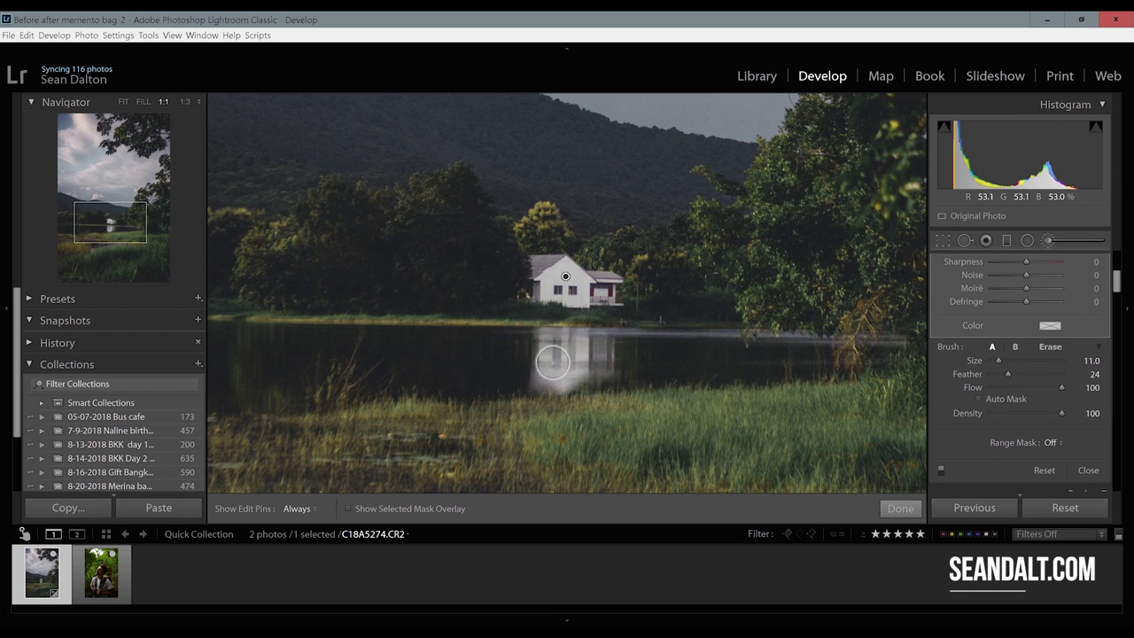
click(1051, 348)
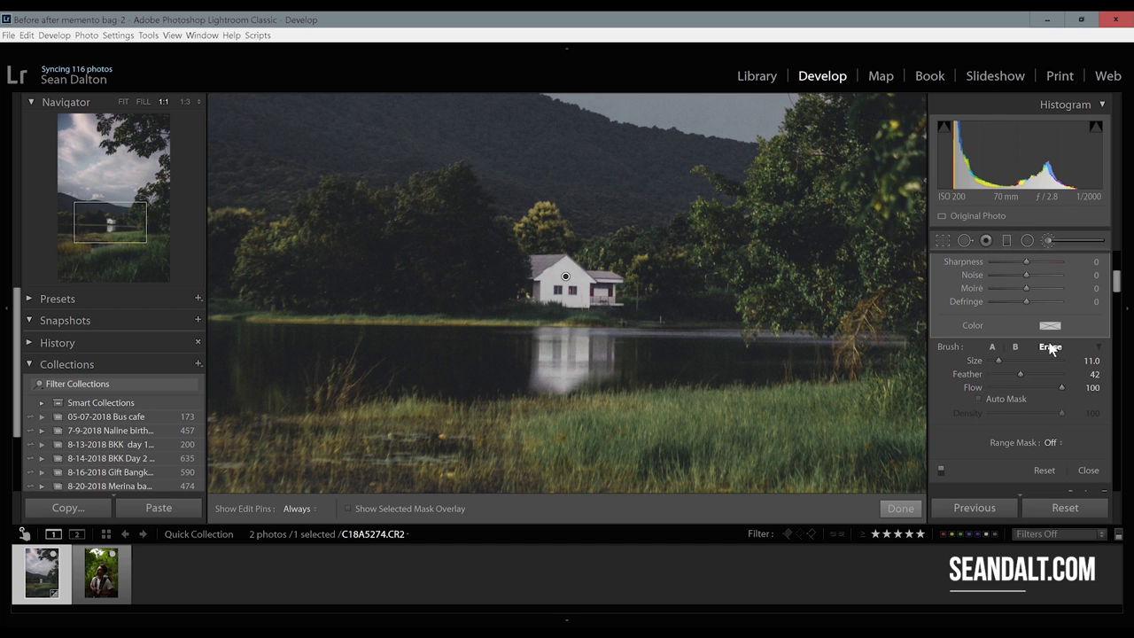
key(shift+bracketright)
key(shift+bracketright)
key(shift+bracketright)
key(h)
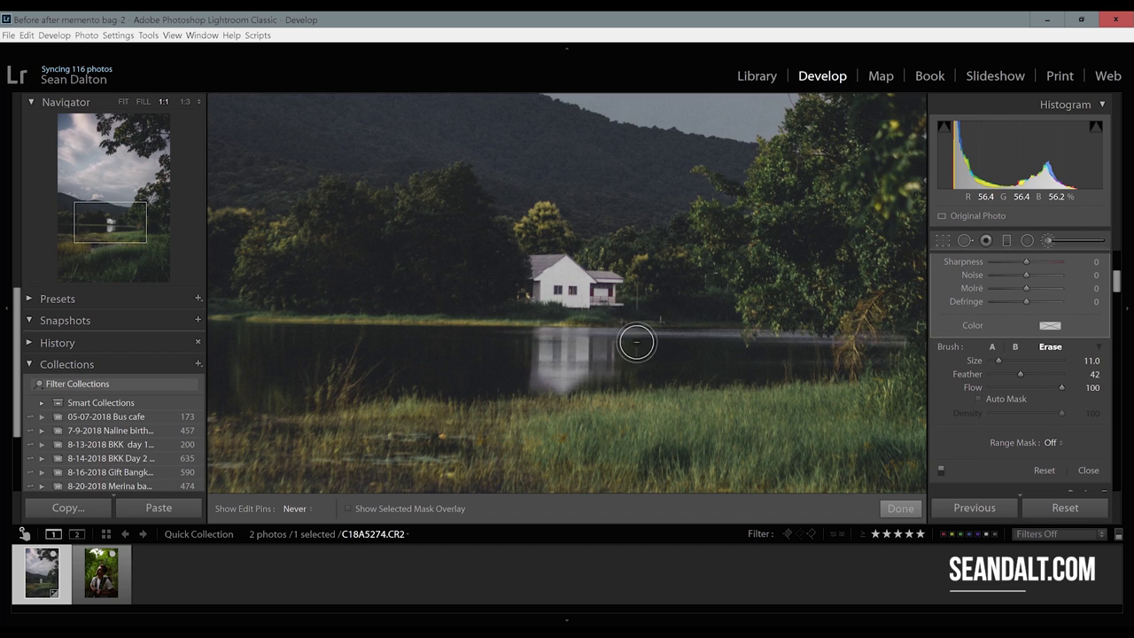
key(h)
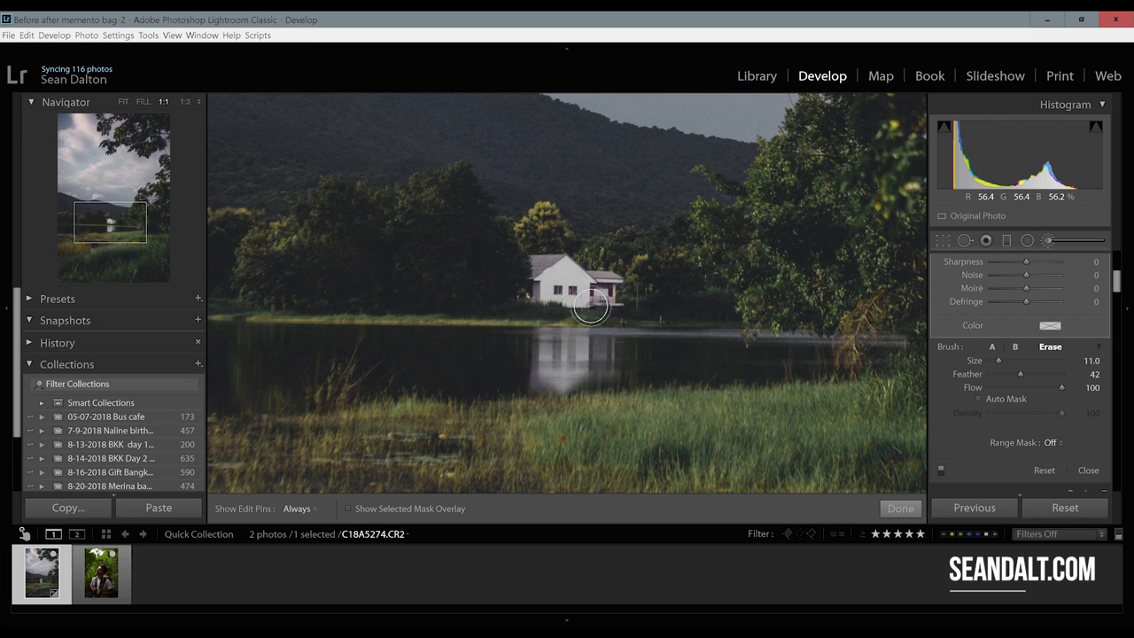
click(124, 102)
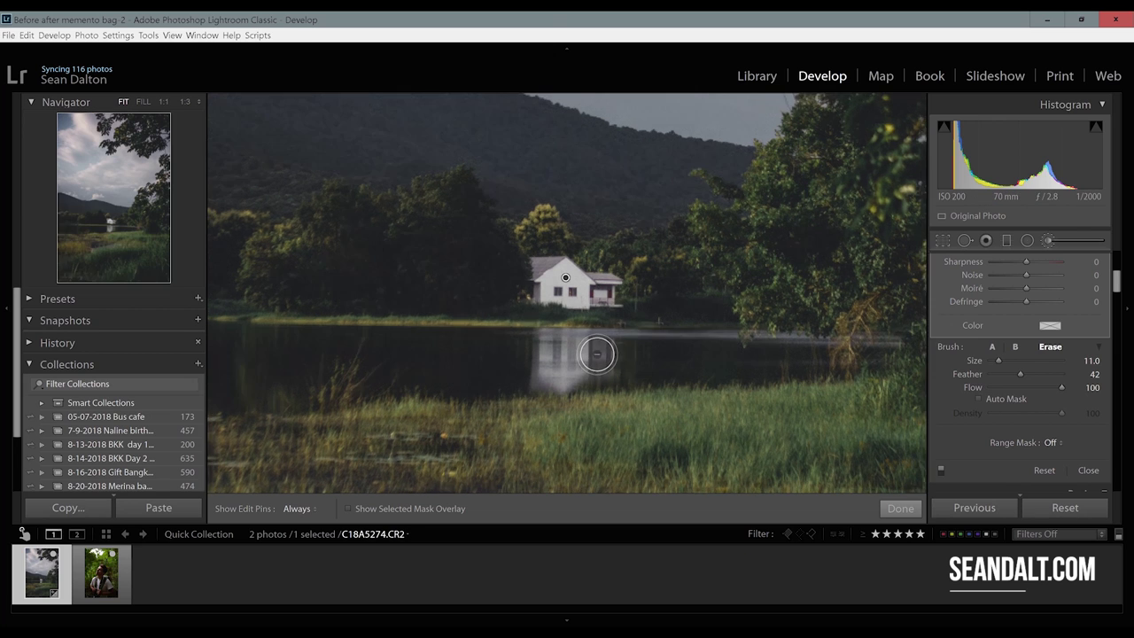
key(k)
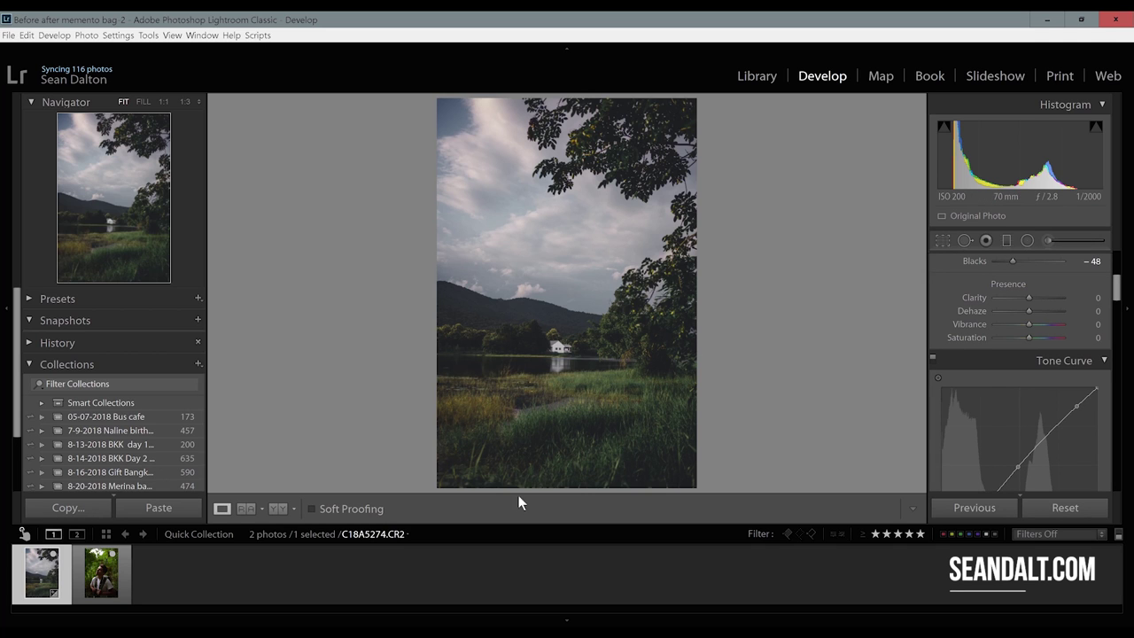
Set the photo's overall Exposure to −0.25
scroll(1071, 308, up, 5)
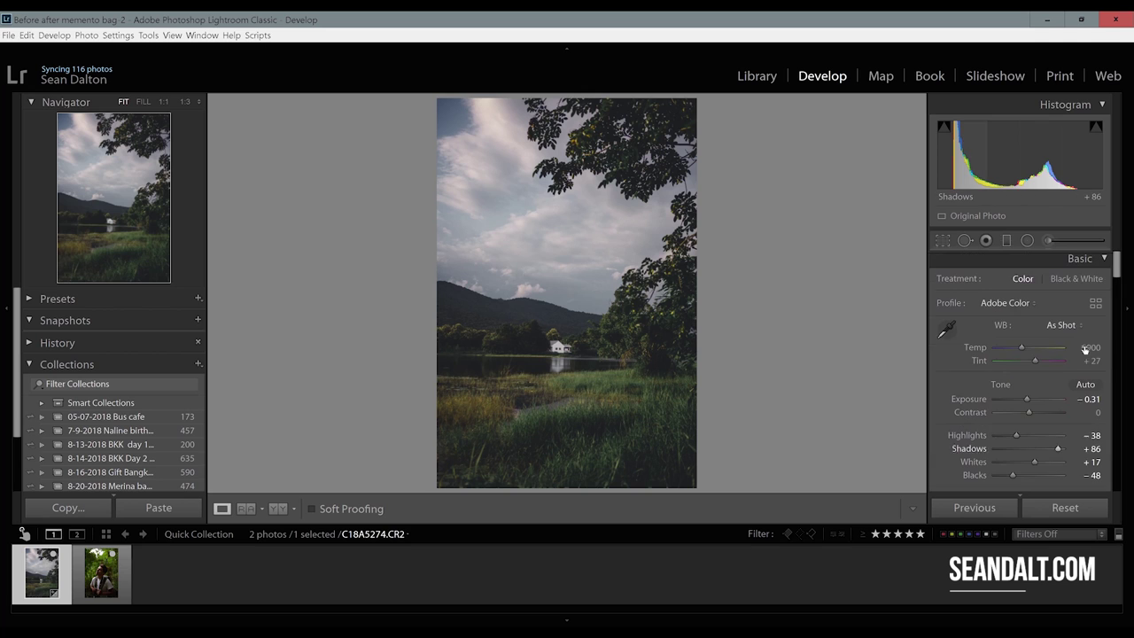
click(1085, 403)
text(-0.25)
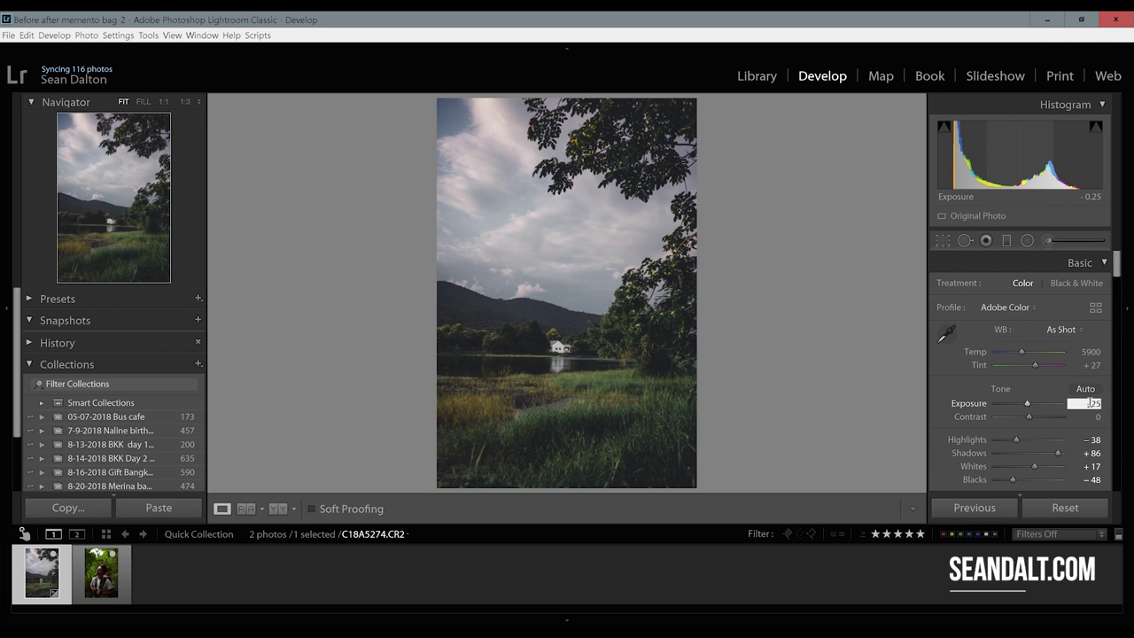
key(Return)
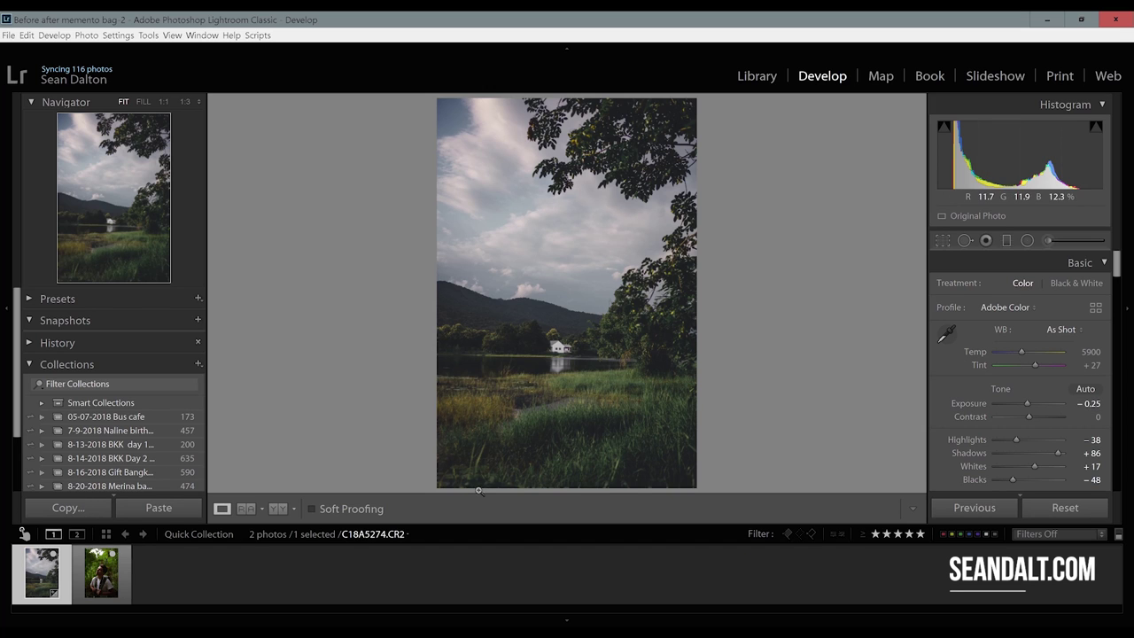
Prepare a new adjustment brush with Exposure −0.34, Whites 0 and Clarity −70
click(1051, 240)
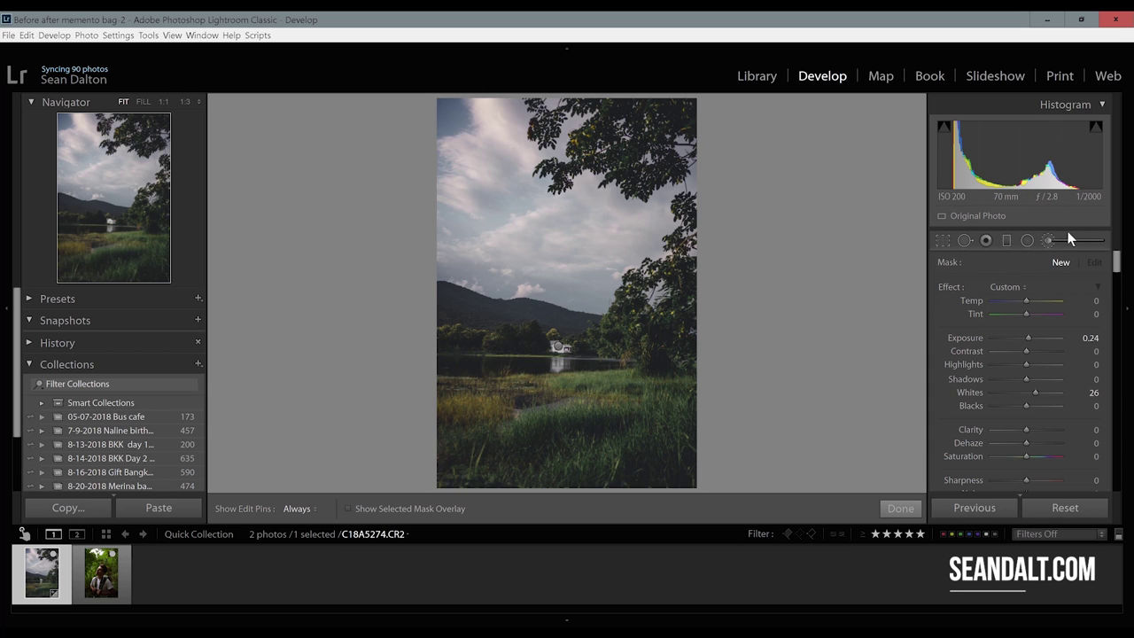
drag(1044, 339, 1021, 336)
drag(1034, 391, 1030, 390)
drag(1028, 425, 1000, 430)
Paint the darkening brush over the overhanging branches, the foliage along the photo's right edge and the grass at its lower edge
key(h)
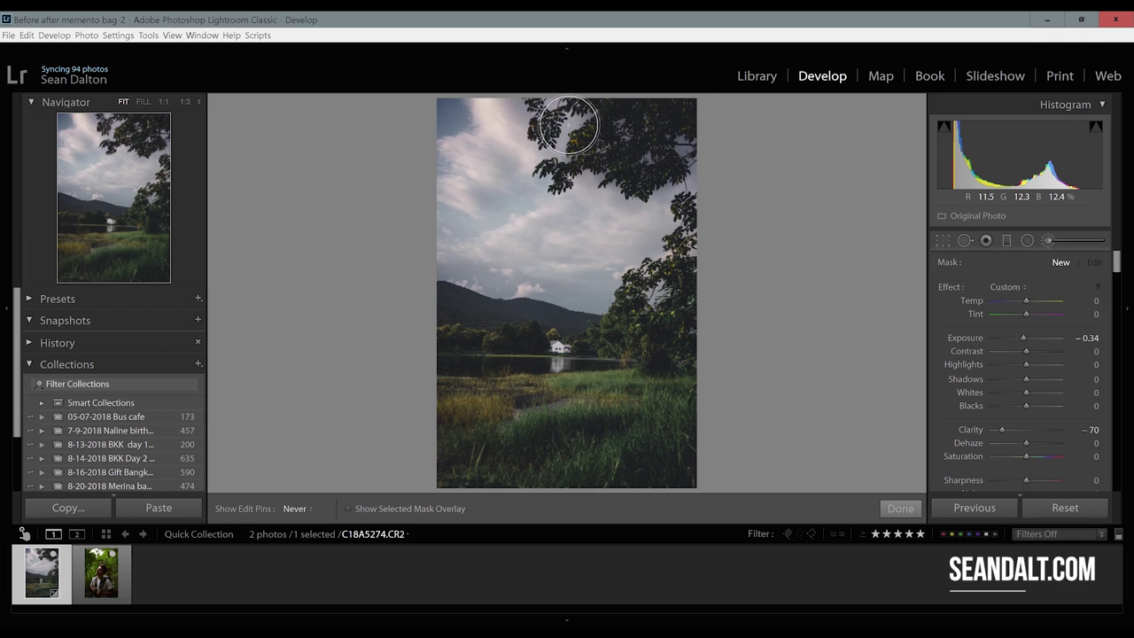
key(h)
click(689, 325)
key(h)
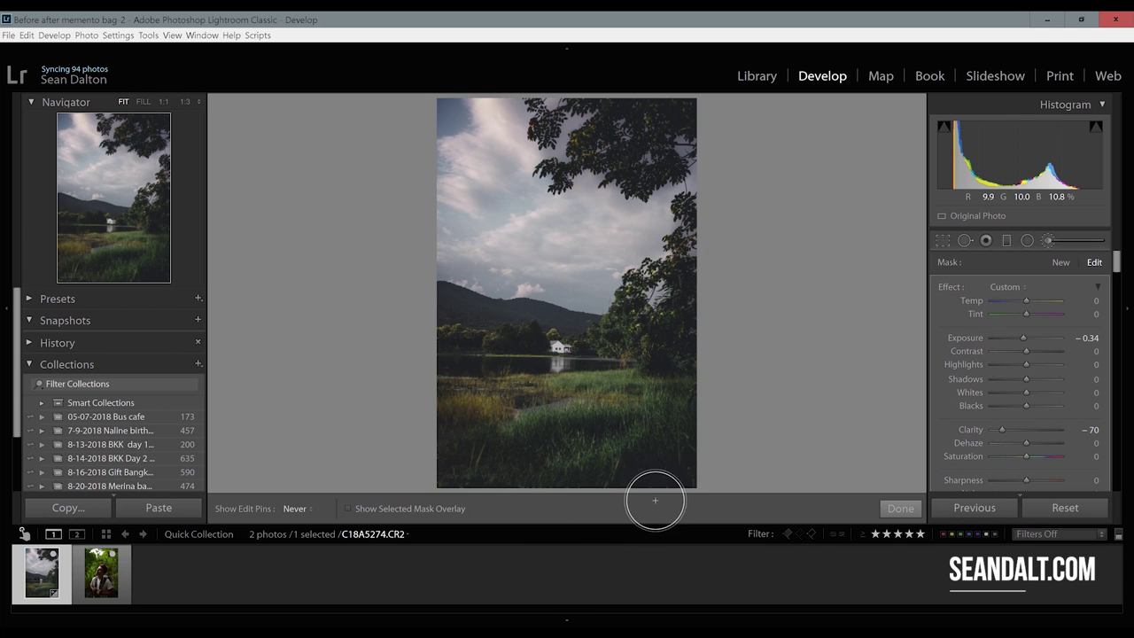
key(h)
Set the darkening brush adjustment's Exposure to −0.10 and close the brush
click(1085, 338)
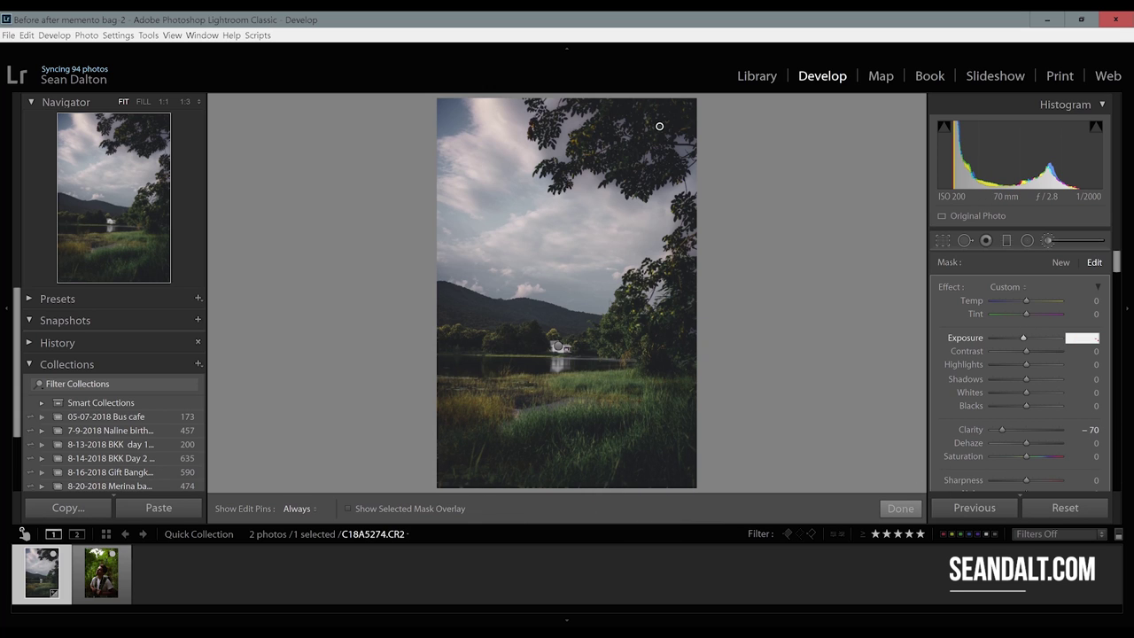
text(-.10)
key(Return)
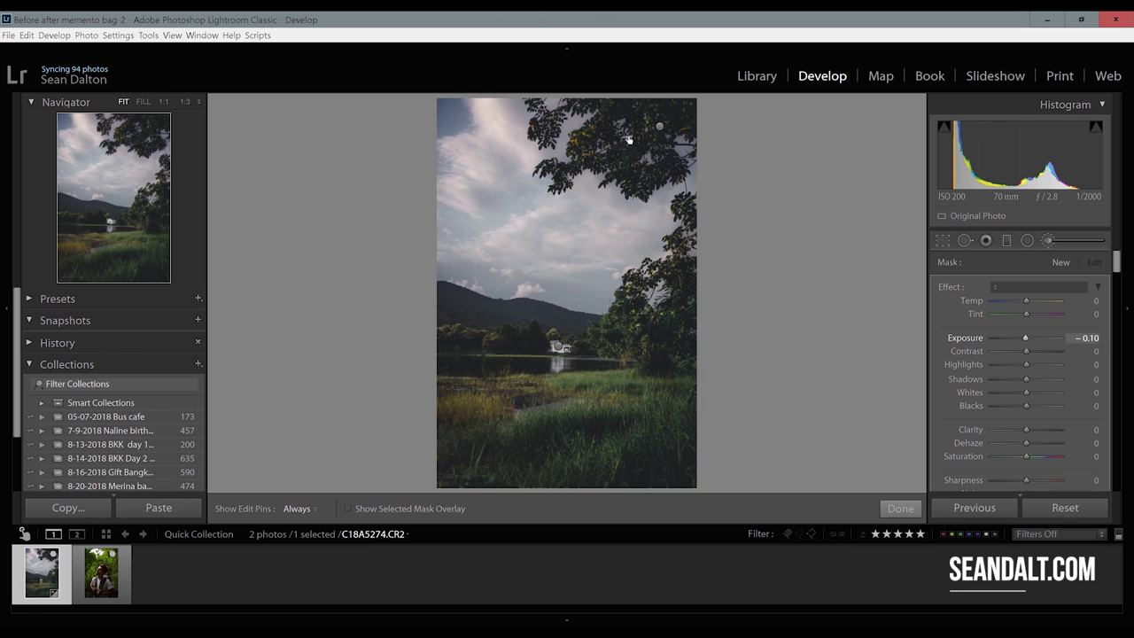
click(1061, 262)
key(k)
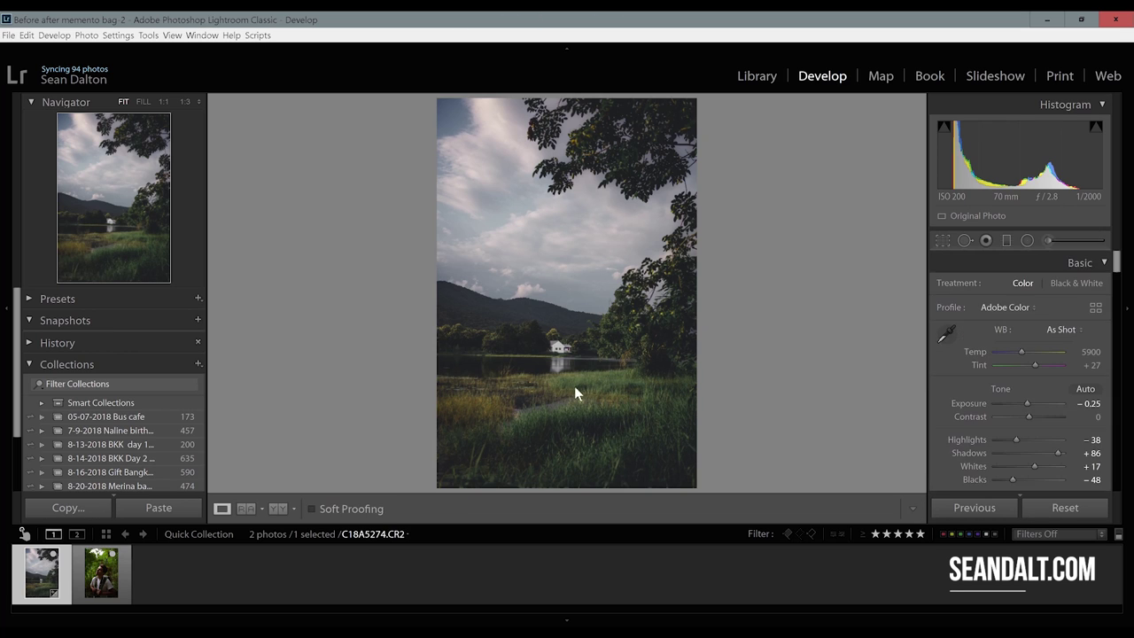
Darken the photo's lower-left grass with a diagonal graduated filter at Exposure about −0.92 and Clarity −70, and close the filter
click(1006, 239)
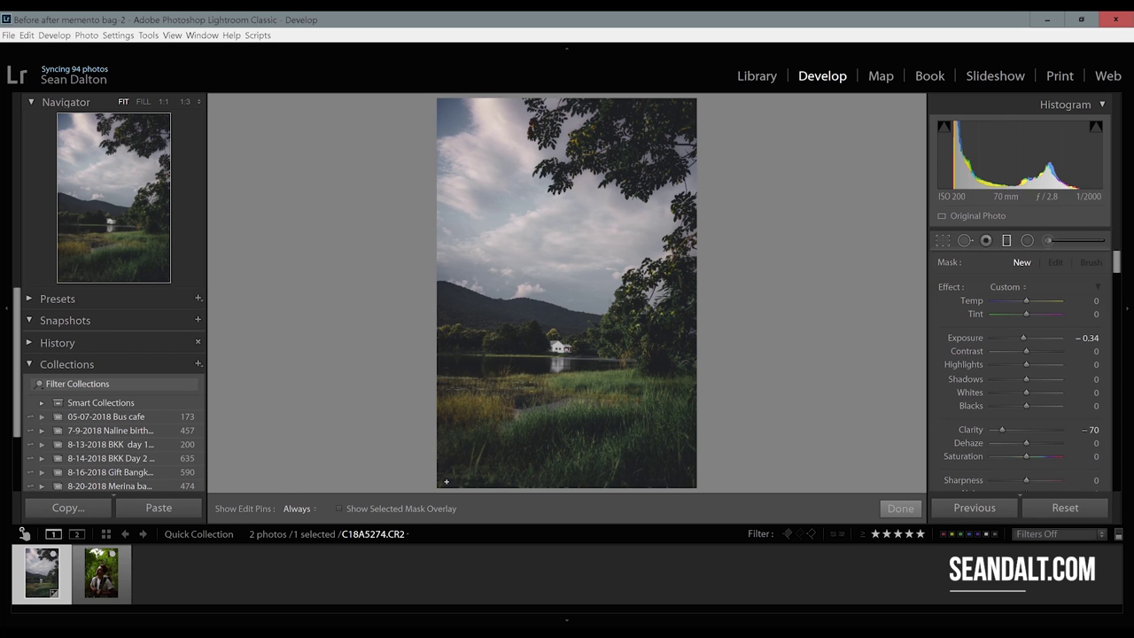
drag(1021, 337, 1018, 338)
mouse_move(470, 464)
mouse_down()
mouse_move(483, 372)
mouse_move(497, 359)
mouse_up()
drag(662, 361, 662, 360)
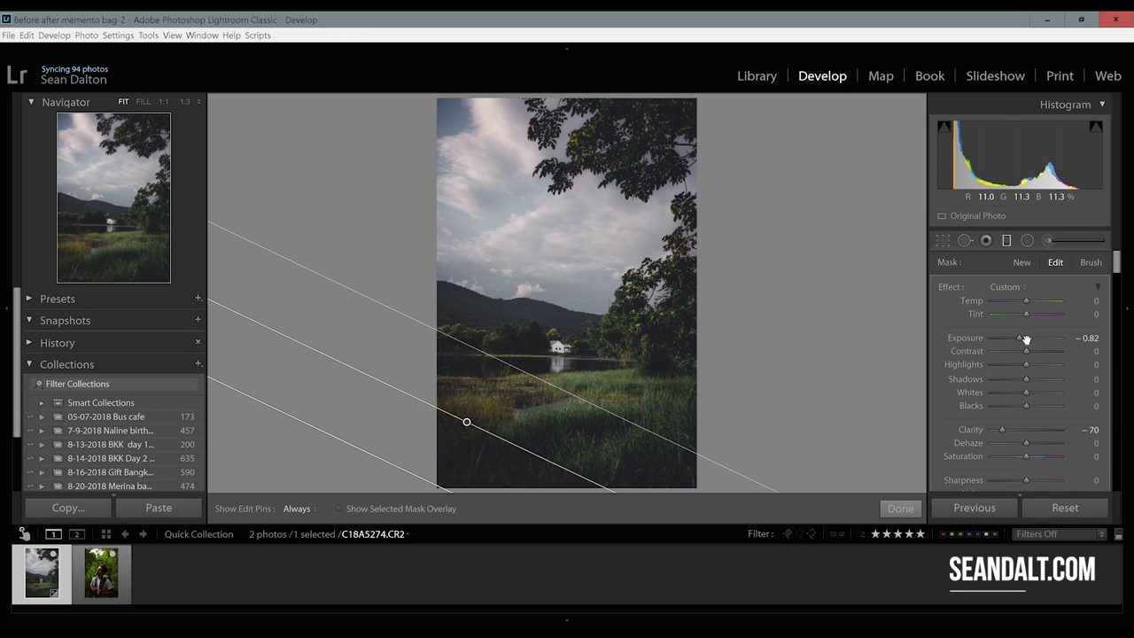
drag(1018, 337, 1017, 337)
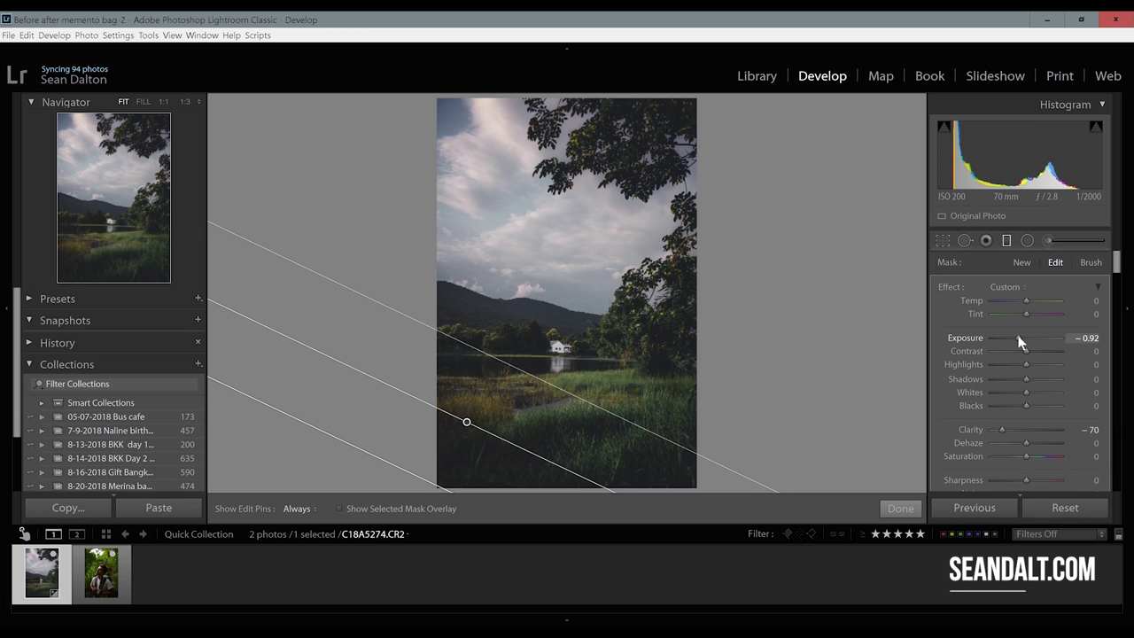
drag(1015, 337, 1016, 333)
key(m)
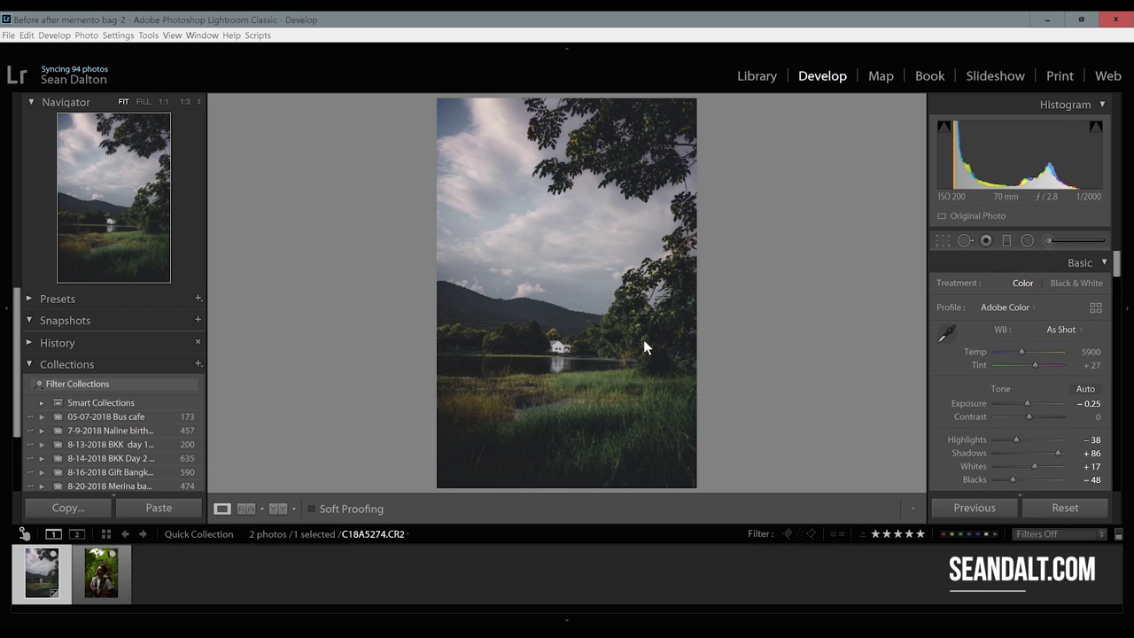
Compare the lake photo with its unedited version and view the edited result full screen
key(backslash)
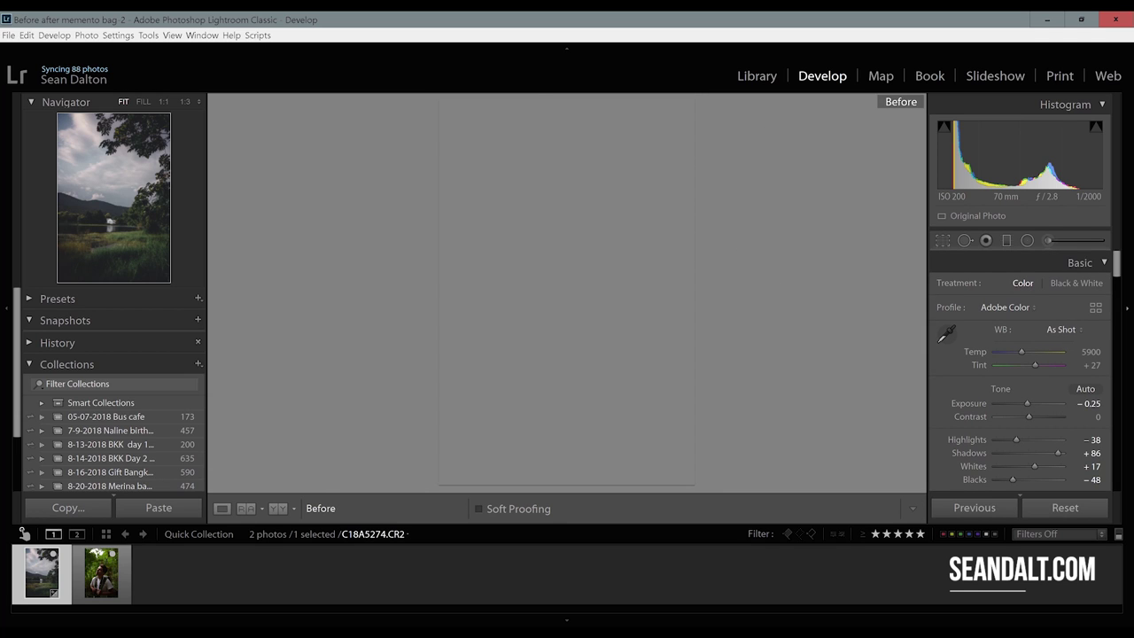
key(backslash)
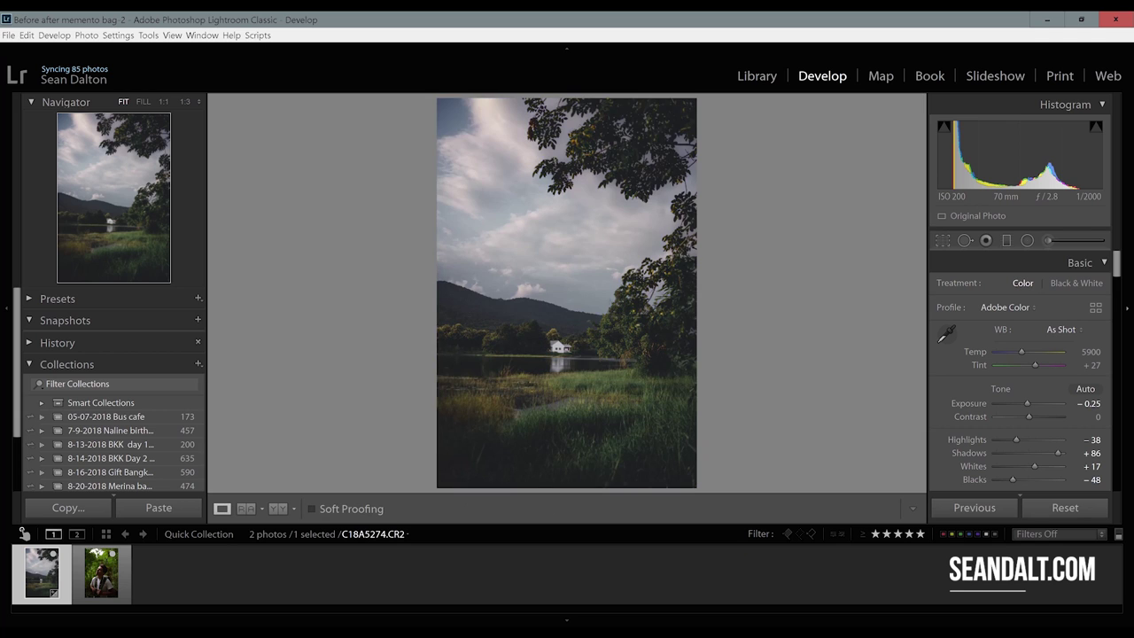
key(f)
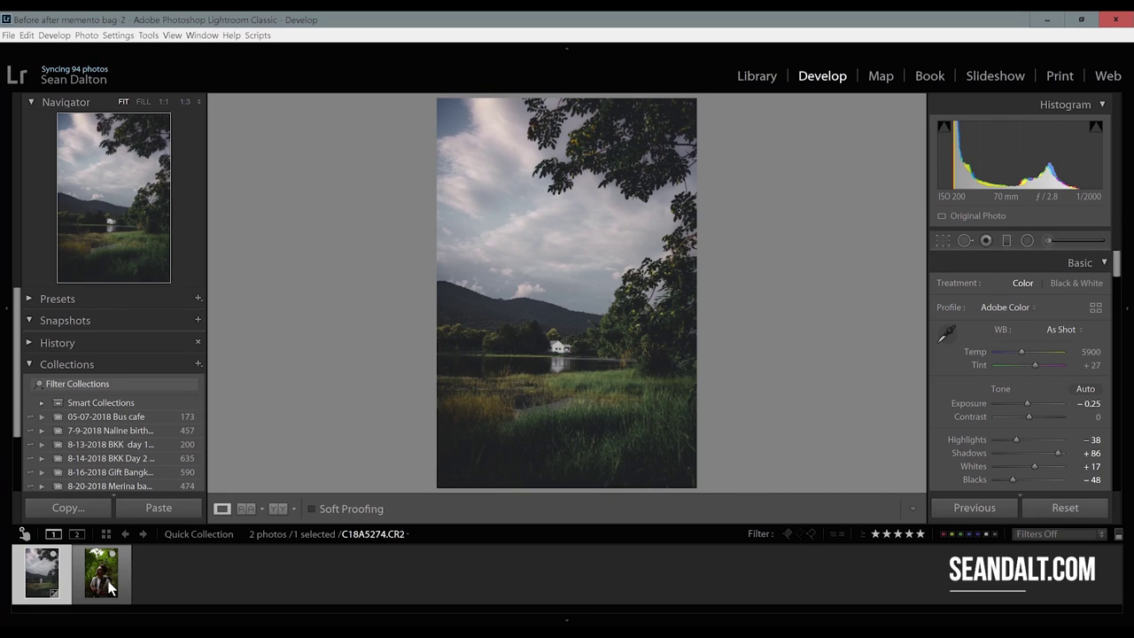
Open the forest portrait for editing and set Highlights to −51, Shadows to +72, Whites to −40 and Blacks to −33
click(101, 576)
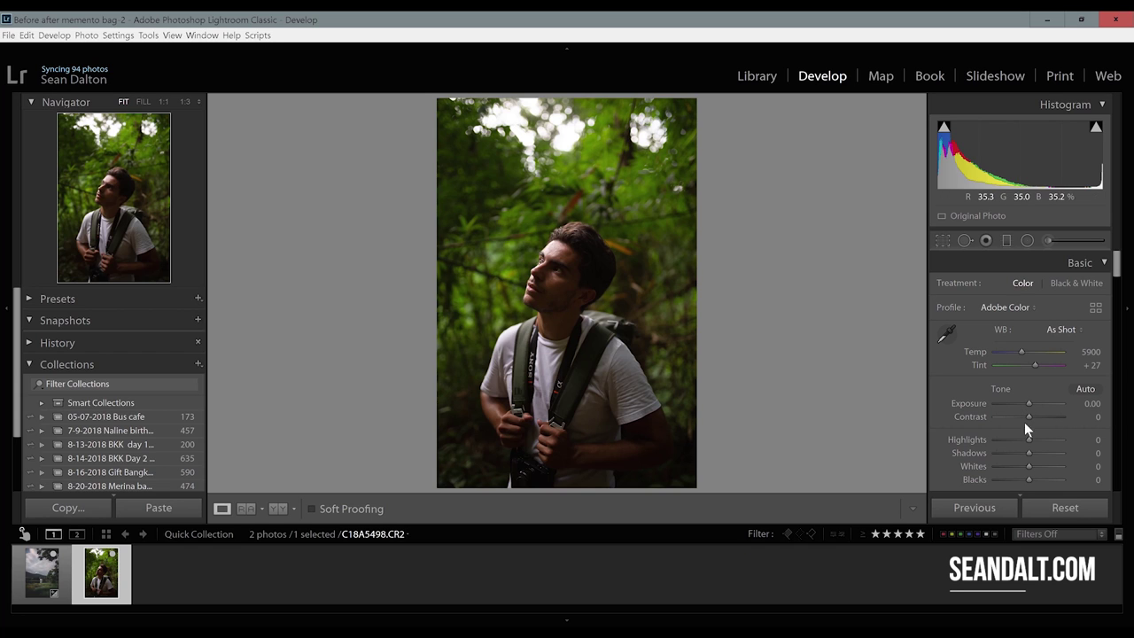
drag(1021, 437, 1052, 455)
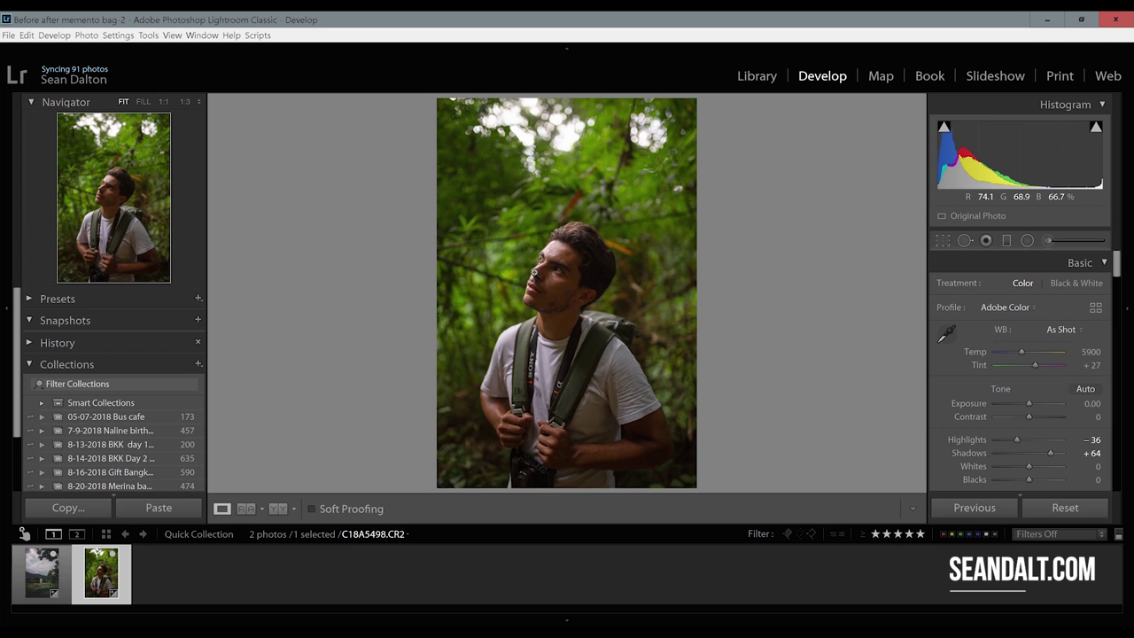
drag(1016, 439, 1015, 466)
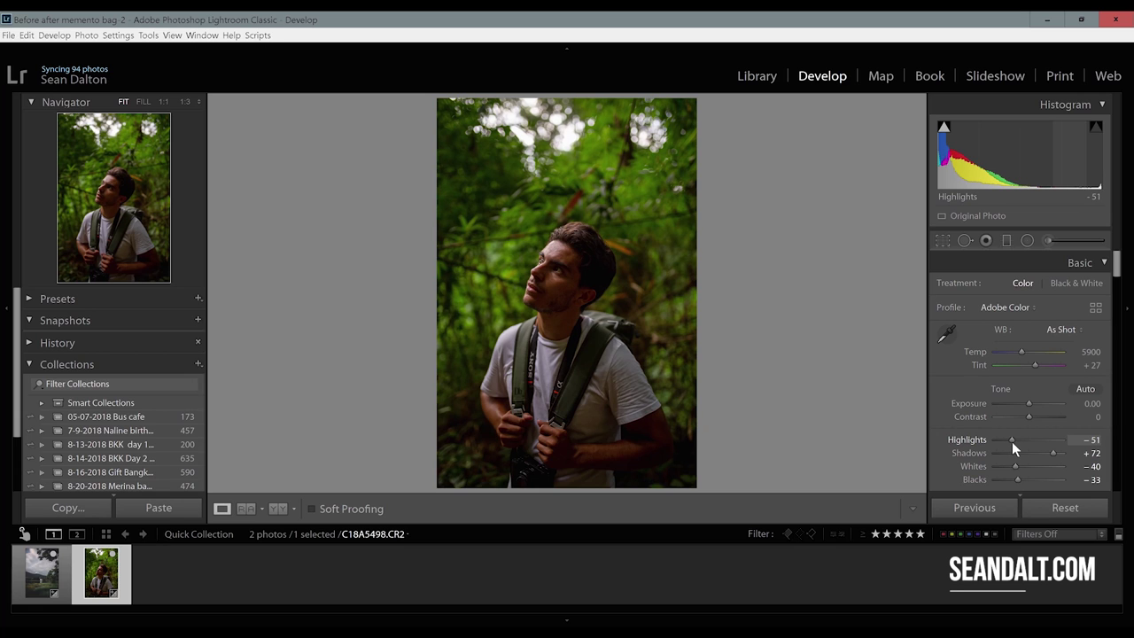
Add three anchor points to the RGB tone curve's midtones and shadows, and raise its black point for faded blacks
scroll(1077, 389, down, 5)
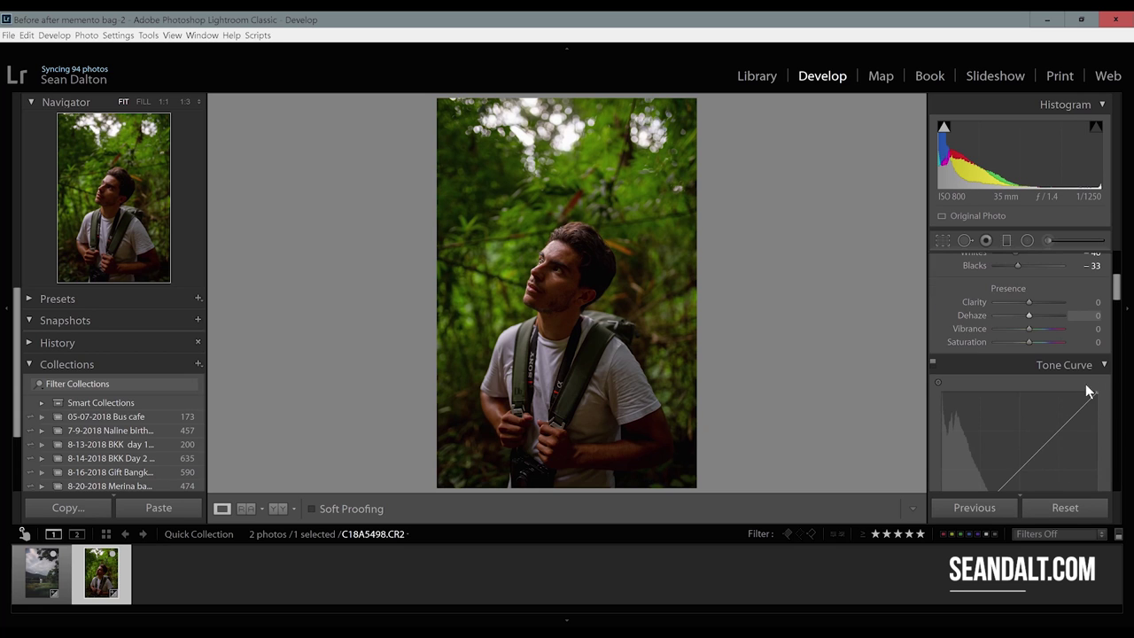
scroll(1086, 383, down, 2)
key(alt)
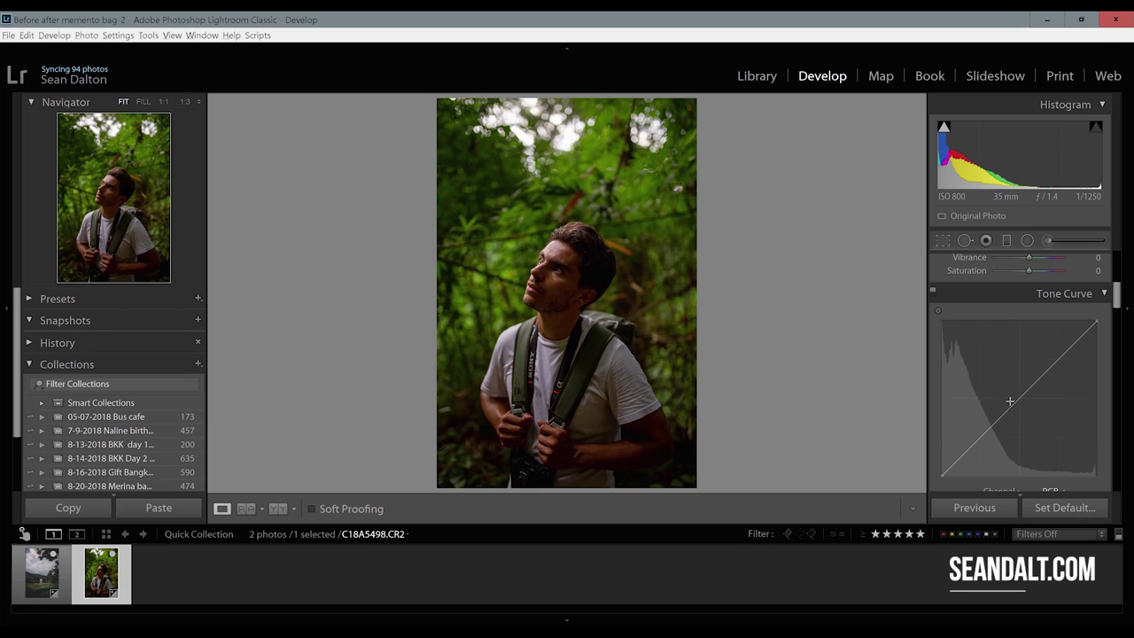
click(1022, 395)
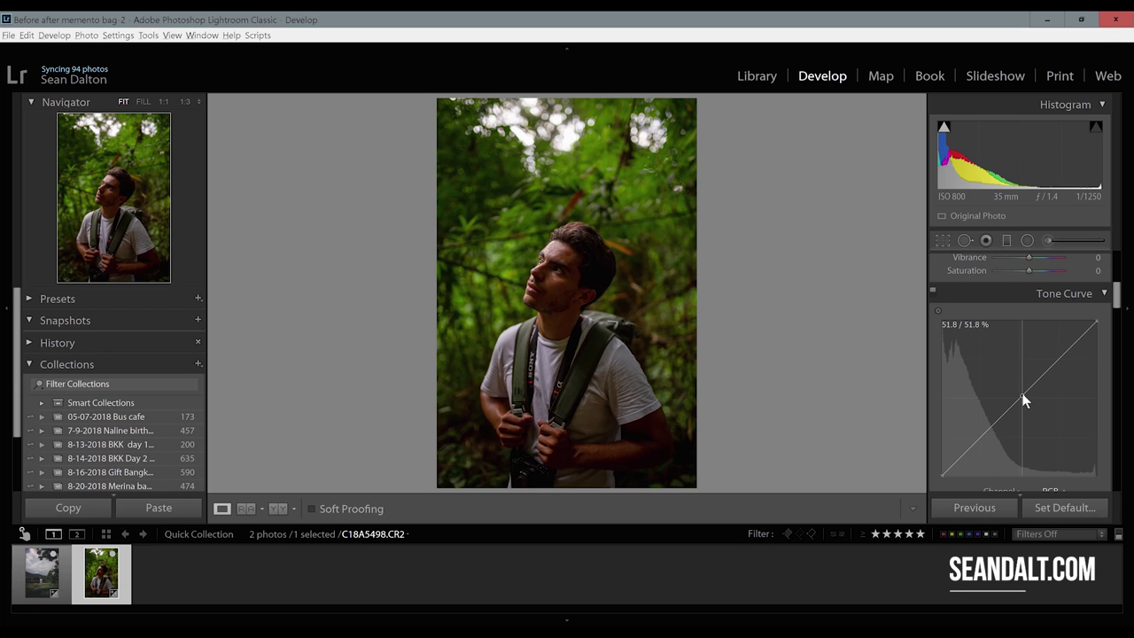
click(976, 439)
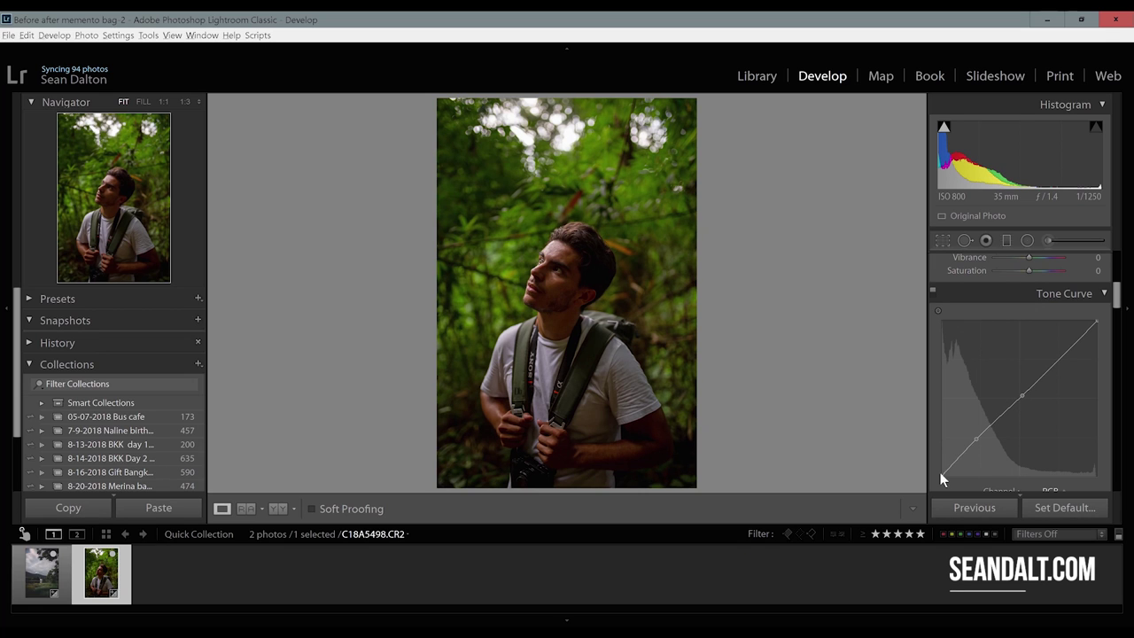
click(961, 455)
drag(940, 471, 921, 464)
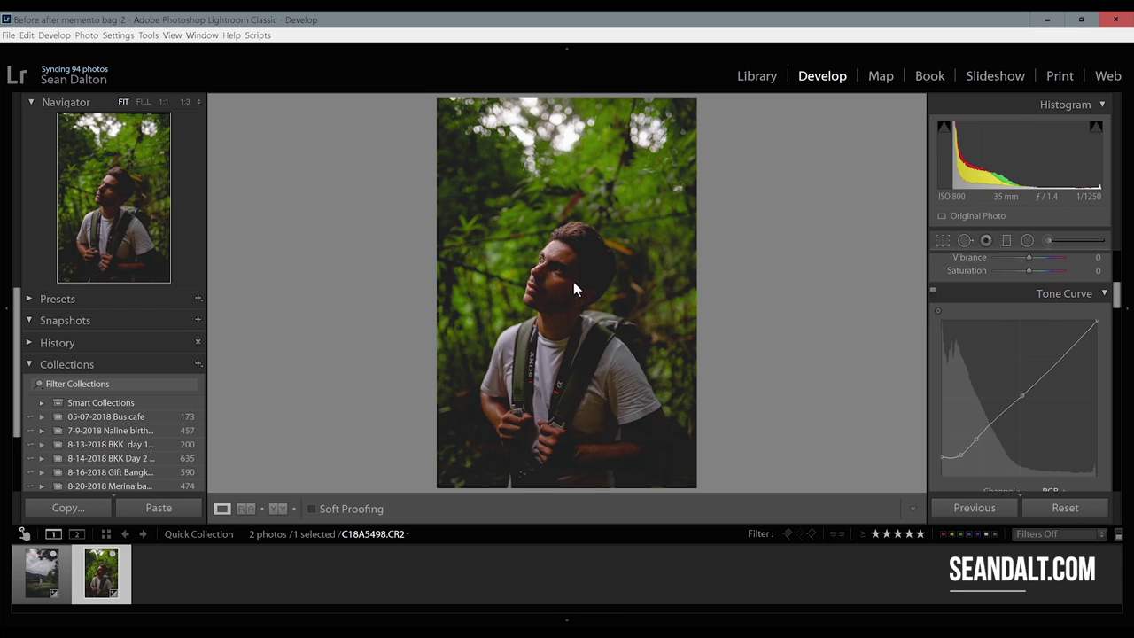
Set the HSL Hue to −12 for Green and +24 for Yellow
scroll(1058, 356, down, 2)
scroll(1058, 356, down, 4)
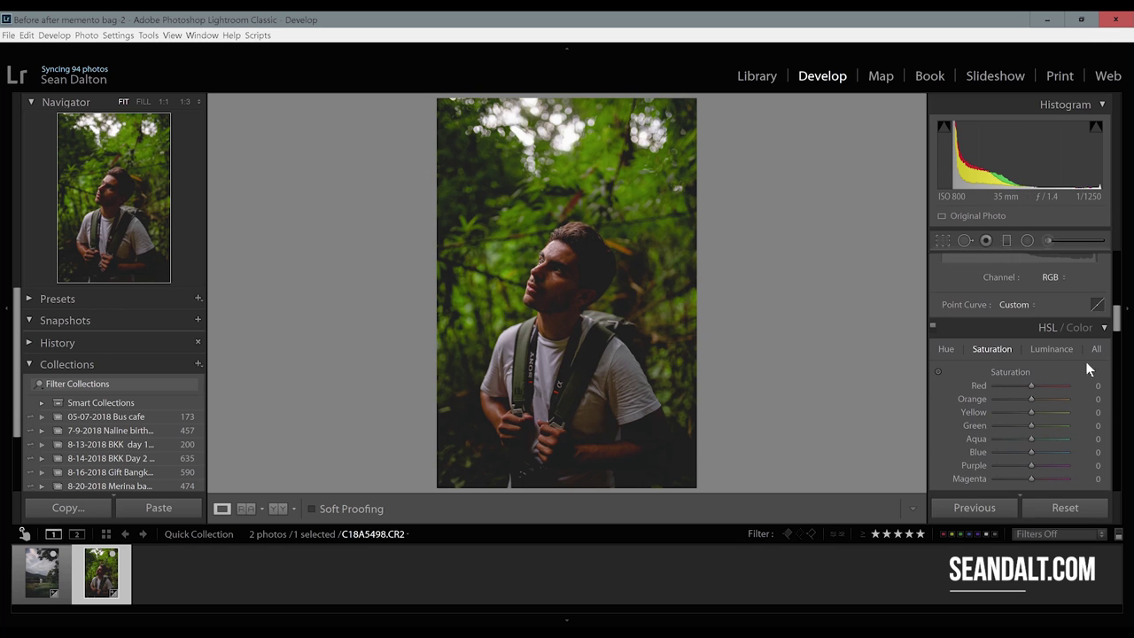
click(946, 349)
drag(1033, 426, 1027, 423)
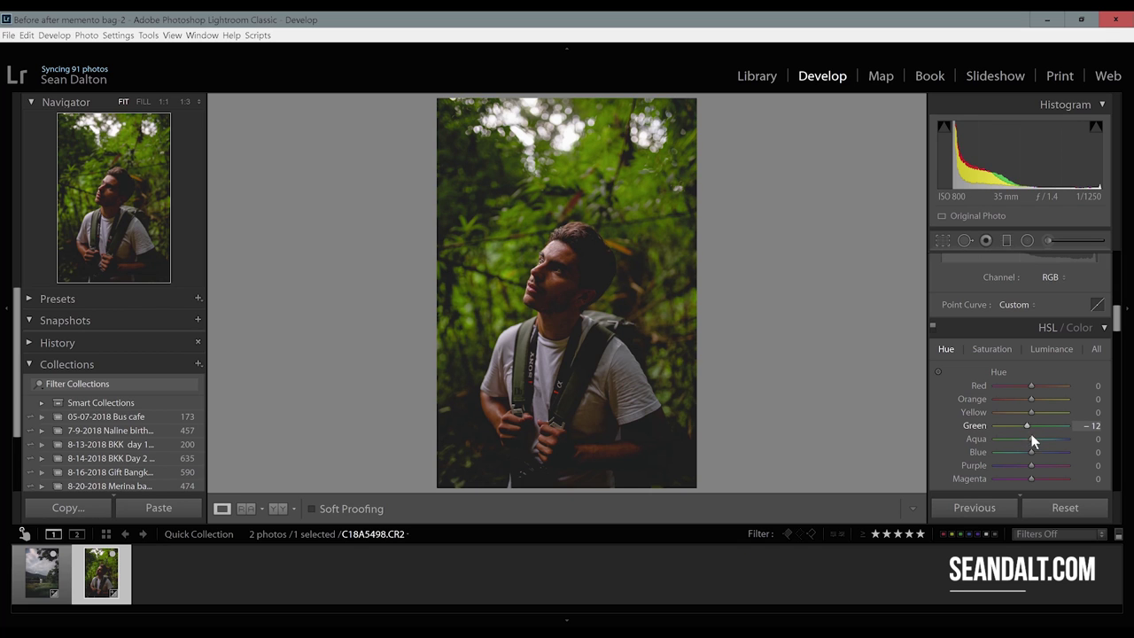
drag(1032, 415, 1038, 410)
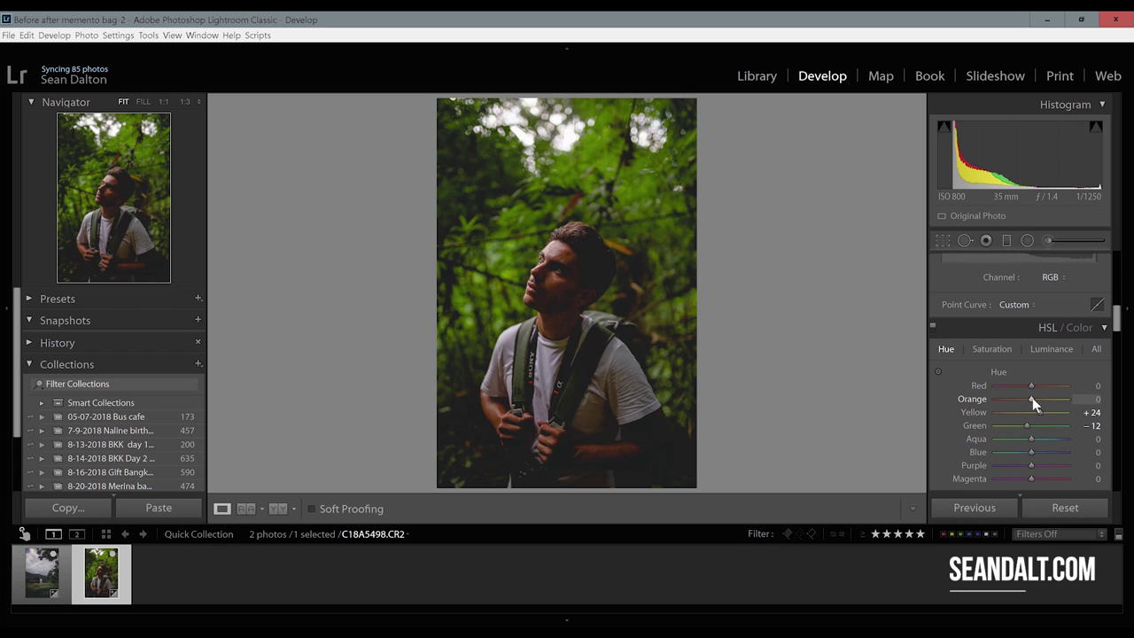
Shift the skin hue to Red +4 and Orange +13 using the targeted adjustment on the man's face
drag(1032, 398, 1022, 409)
double_click(1018, 396)
click(937, 373)
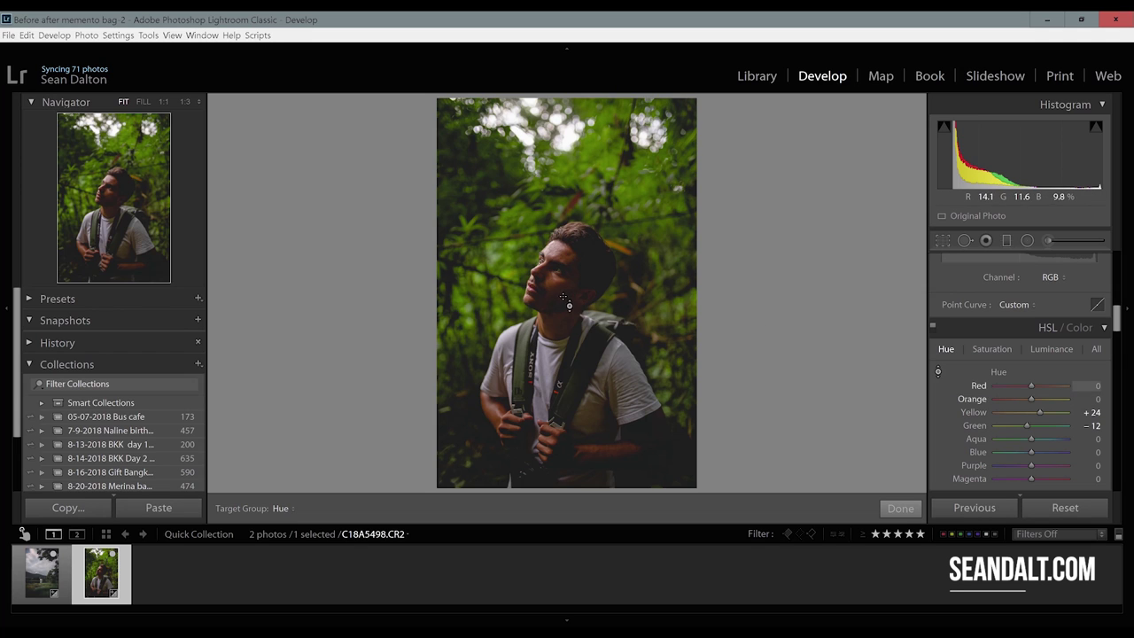
drag(545, 293, 545, 264)
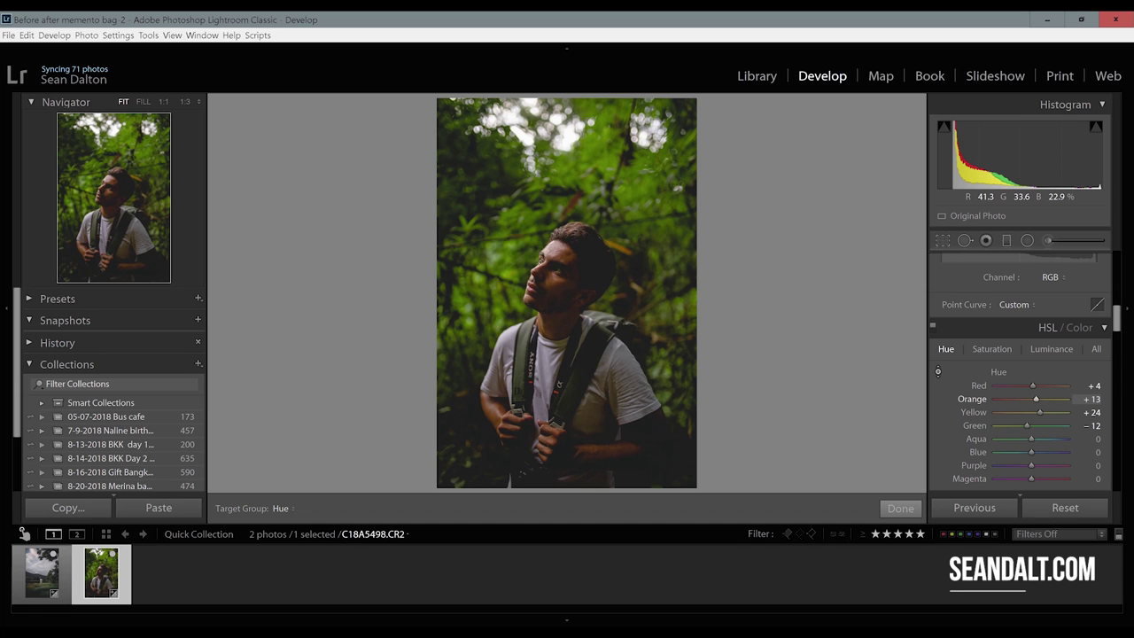
Set the HSL Saturation to Orange −33, Yellow −21 and Green −78, and compare the portrait with its unedited version
click(988, 348)
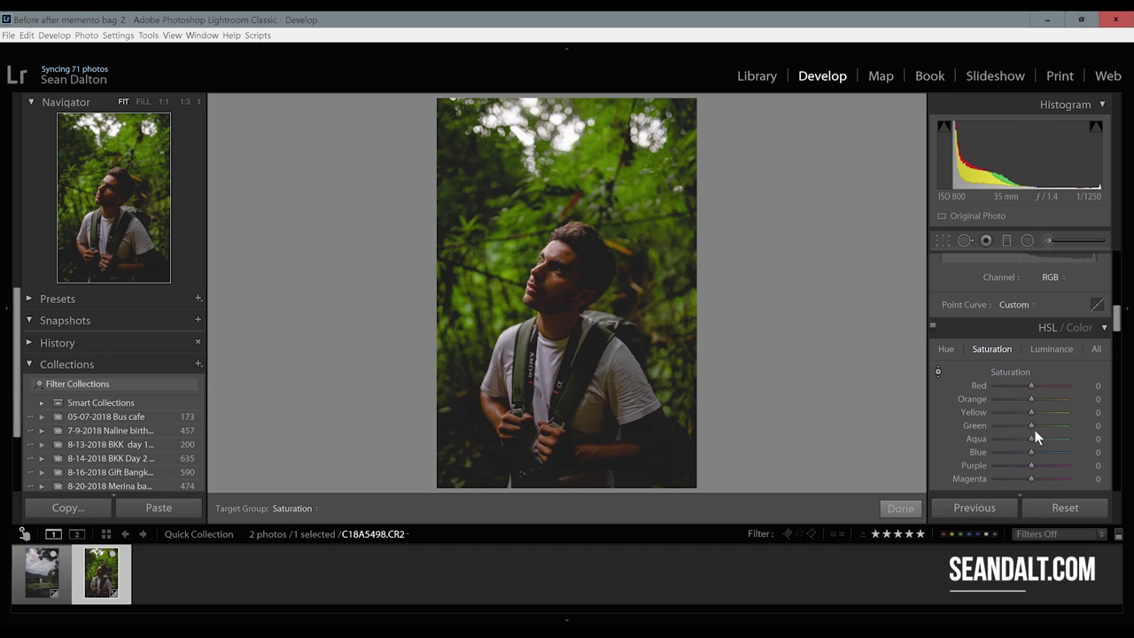
drag(1031, 425, 1018, 404)
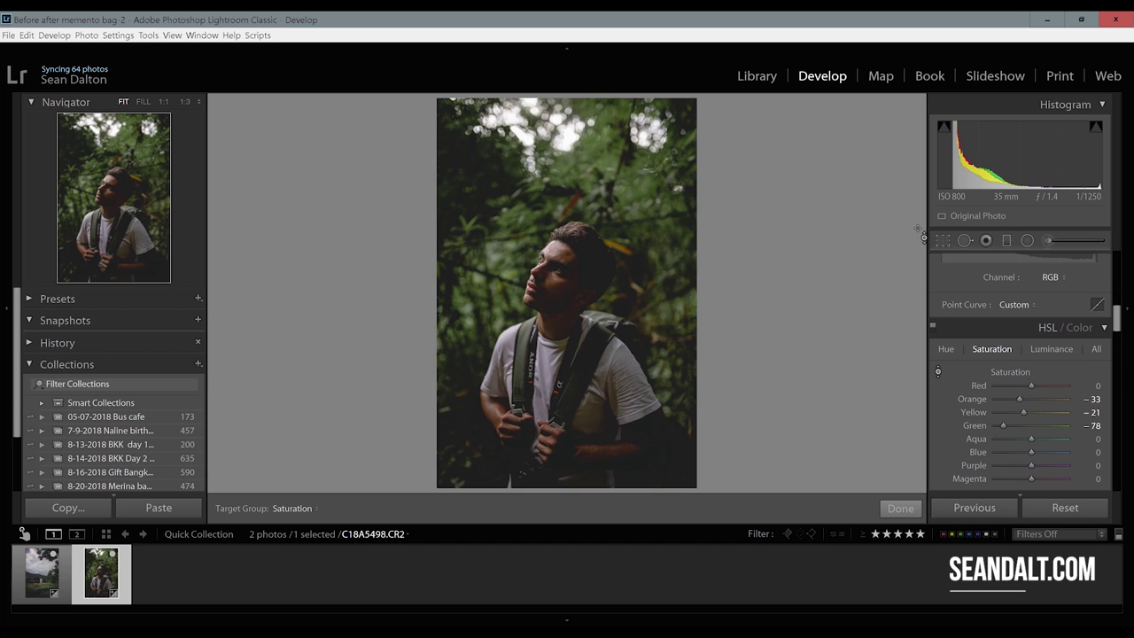
key(backslash)
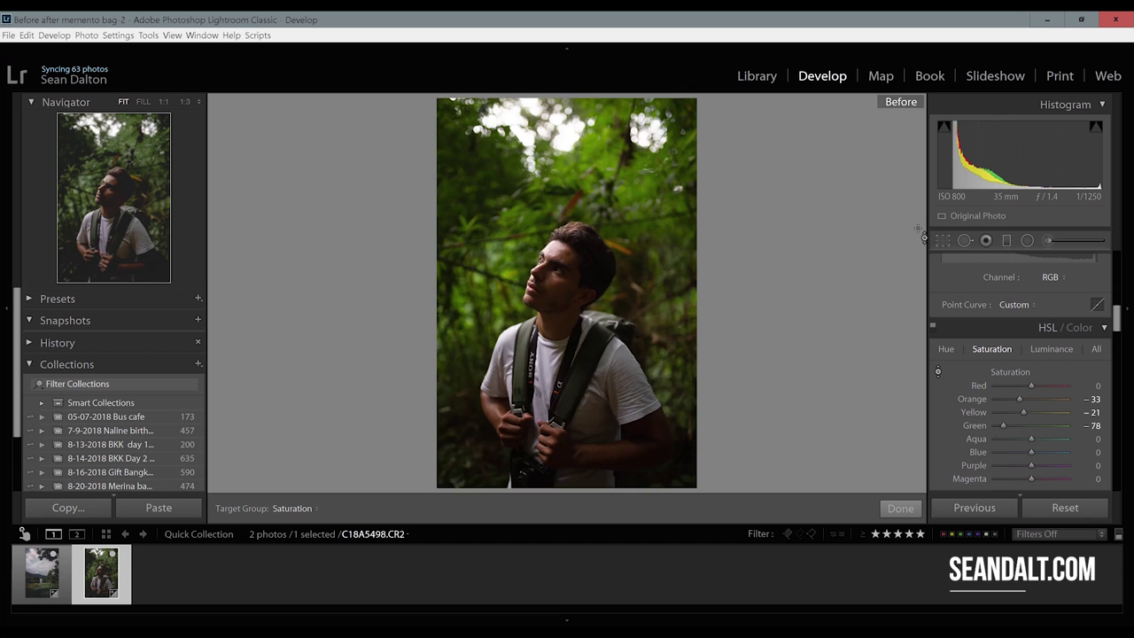
key(backslash)
key(backslash)
key(backslash)
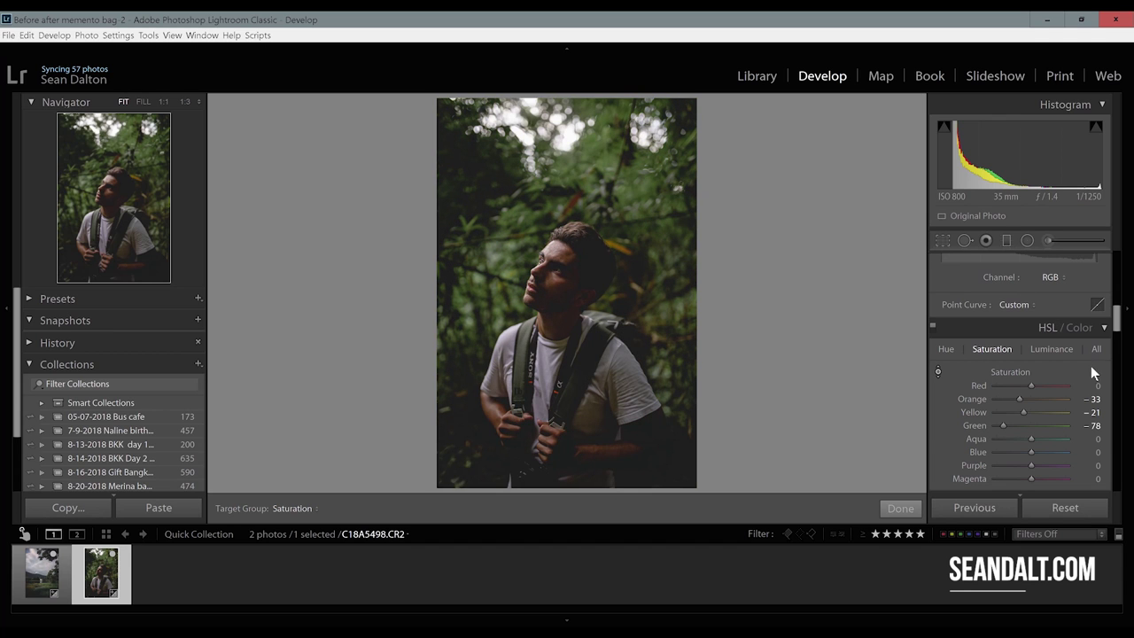
Try out different Orange luminance levels on the skin tones and reset the value
scroll(1090, 365, down, 3)
click(1062, 279)
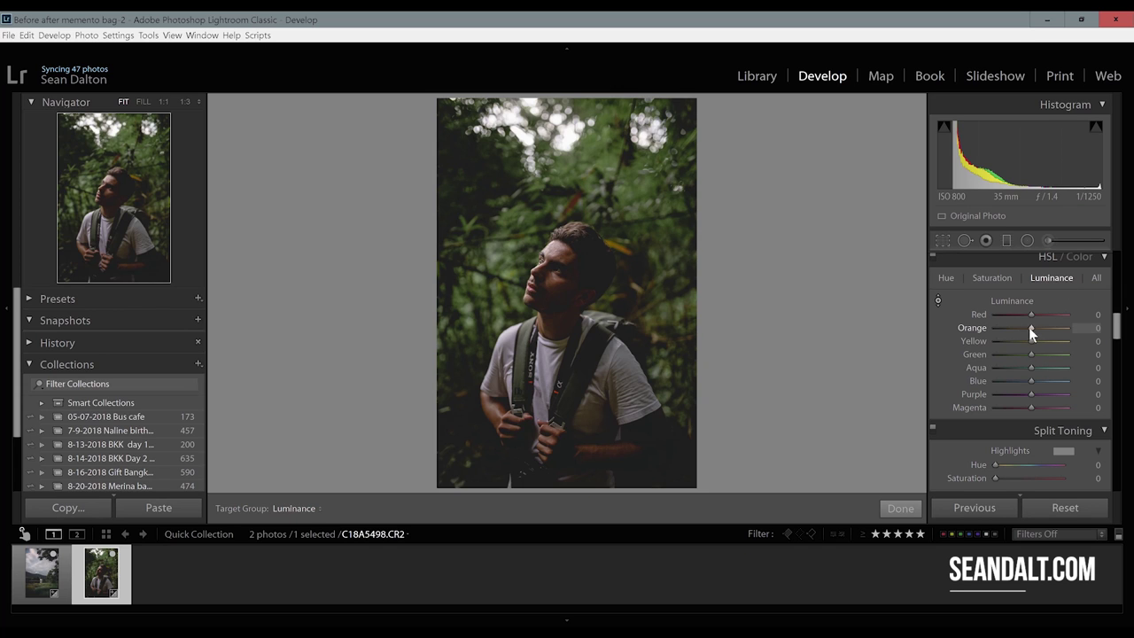
mouse_move(1032, 316)
mouse_down()
mouse_move(1020, 312)
mouse_move(1047, 312)
mouse_move(1017, 312)
mouse_move(1033, 317)
mouse_move(1025, 335)
mouse_up()
double_click(1025, 330)
click(1020, 327)
double_click(1030, 327)
Tint the shadows with split toning at Hue 197 and Saturation 3
scroll(1033, 354, down, 4)
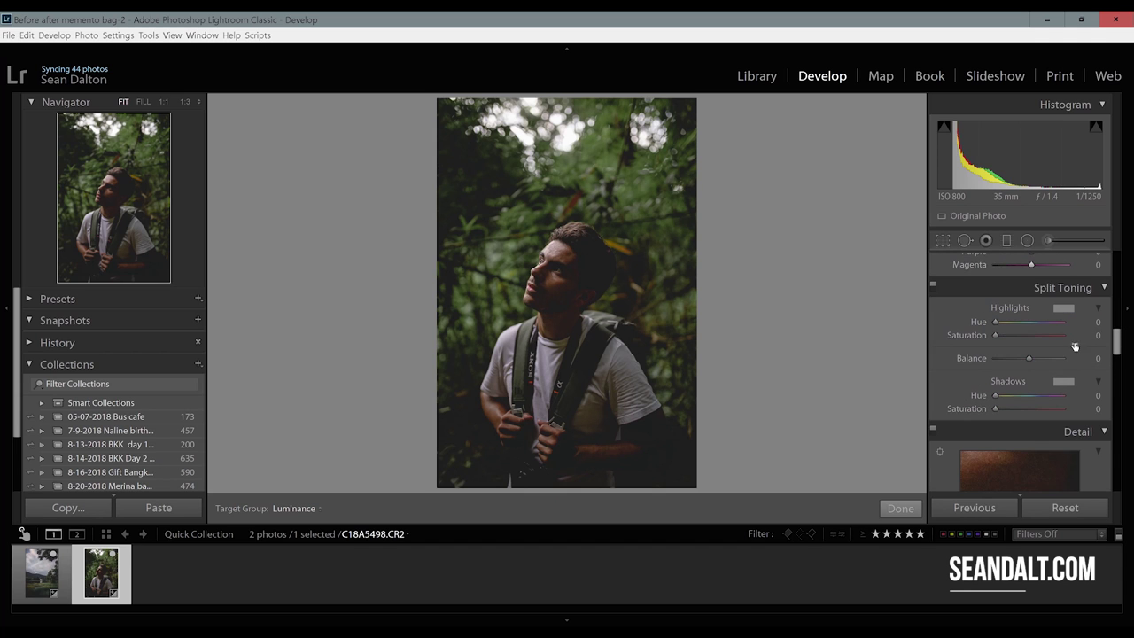
key(alt)
mouse_move(994, 392)
mouse_down()
mouse_move(1037, 394)
mouse_move(997, 409)
mouse_move(1007, 409)
mouse_up()
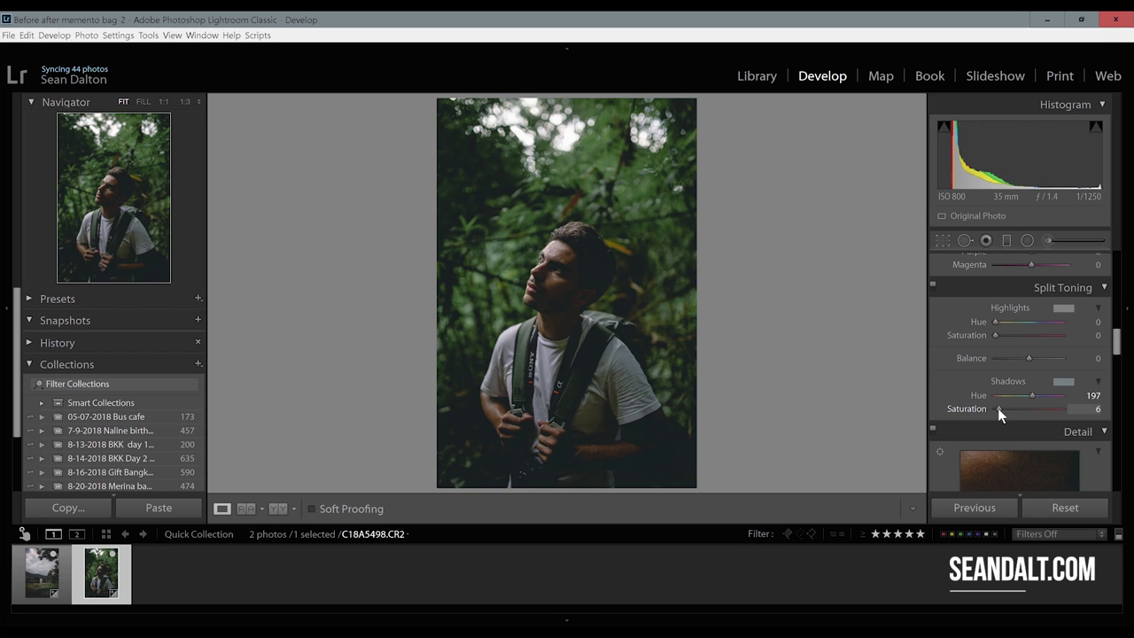
drag(1001, 409, 996, 410)
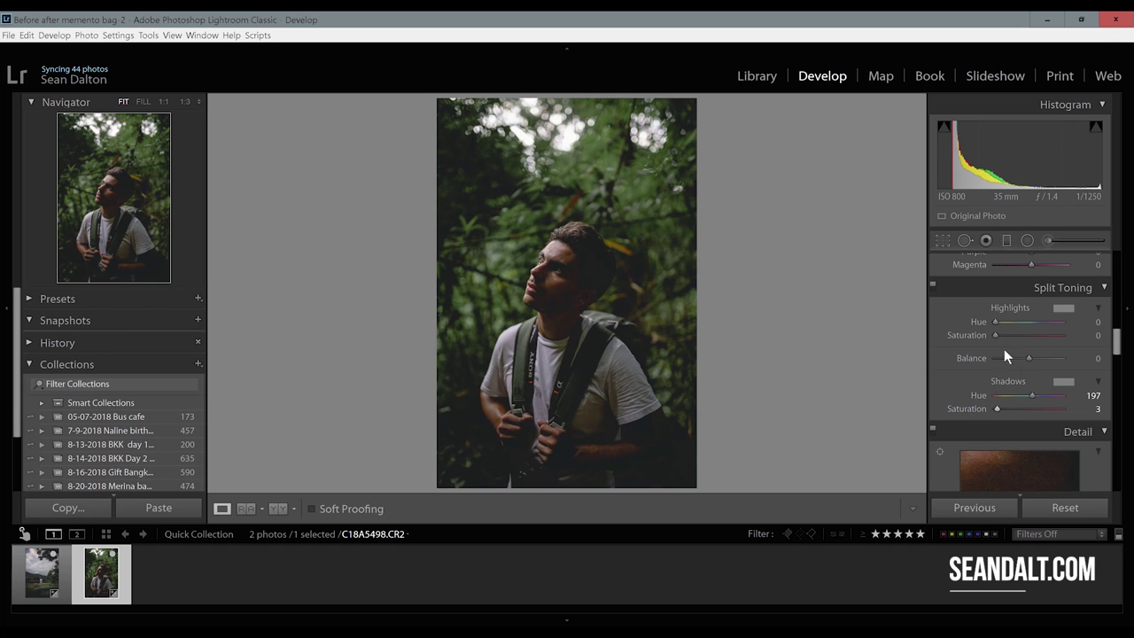
Set the post-crop vignette Amount to −5 and the grain Amount to 15
scroll(1099, 335, down, 5)
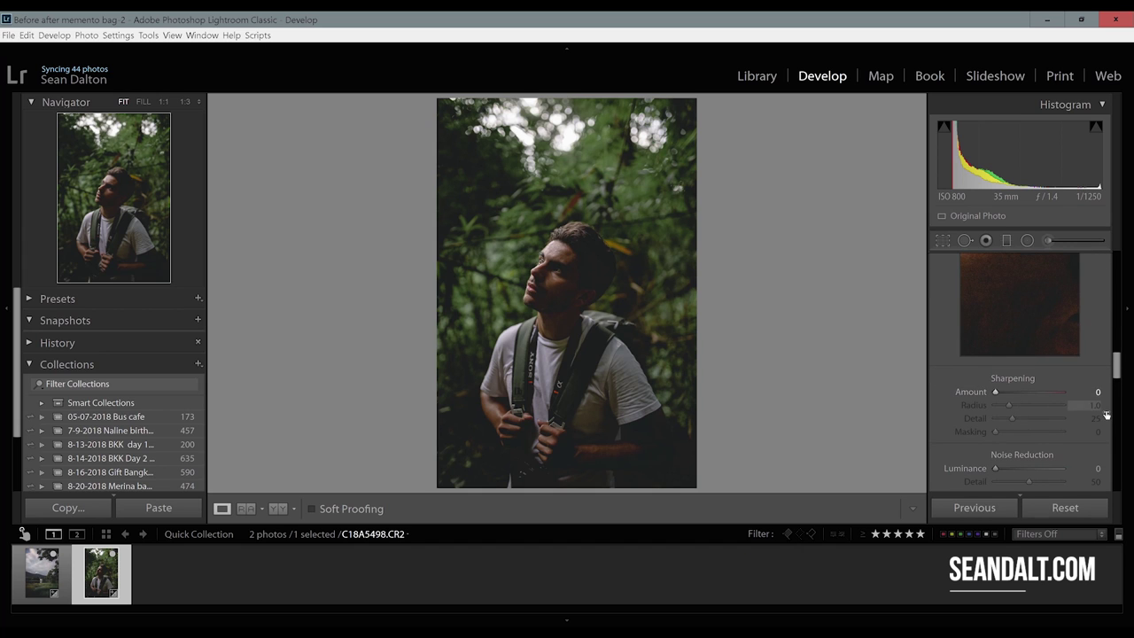
scroll(1104, 397, down, 3)
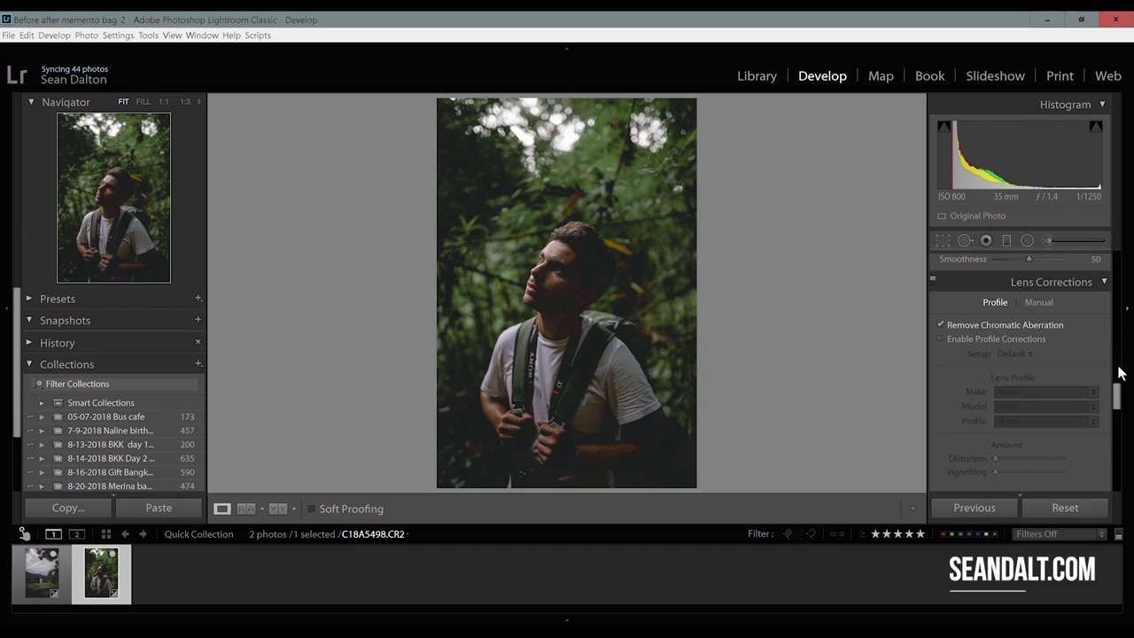
scroll(1118, 374, down, 5)
scroll(1118, 374, down, 3)
click(1093, 304)
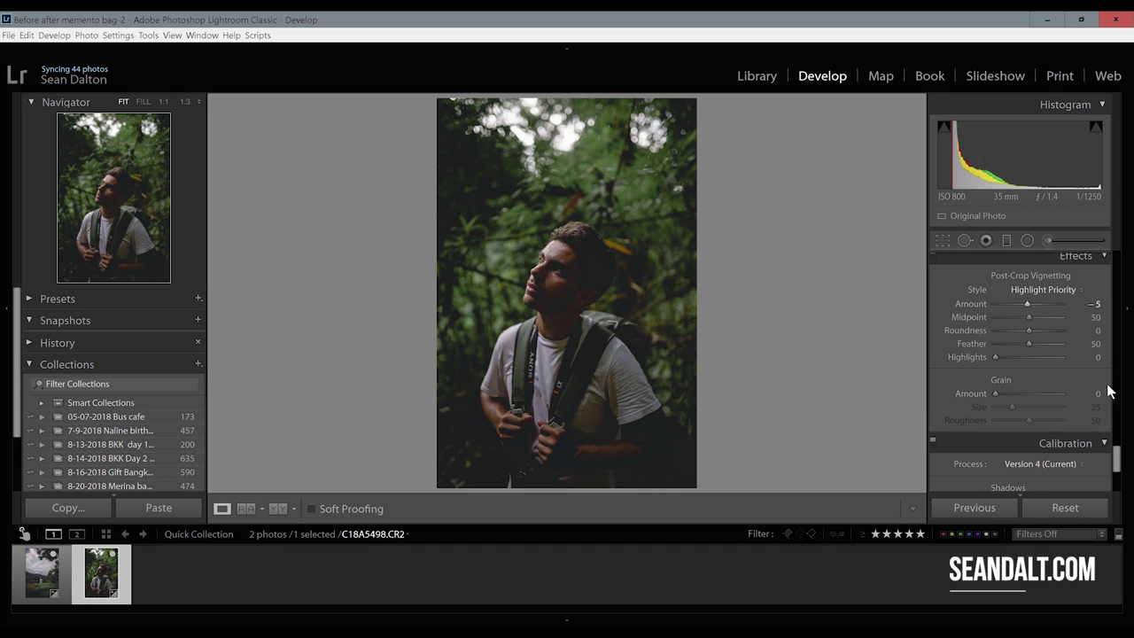
scroll(1082, 371, down, 4)
scroll(1064, 408, up, 3)
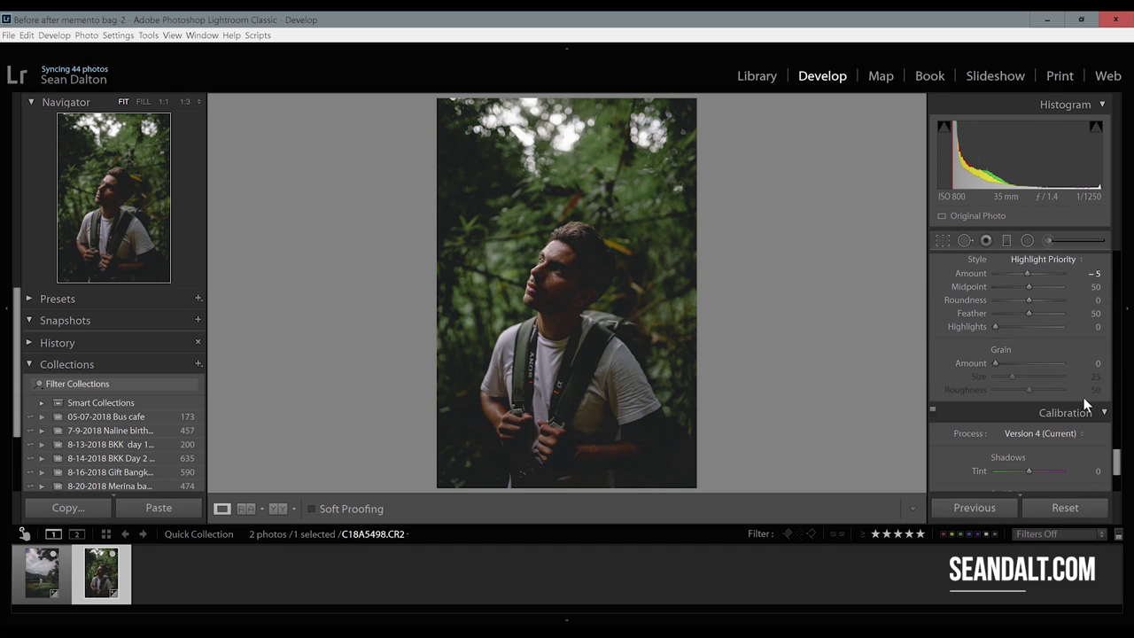
click(1097, 363)
text(15)
key(Return)
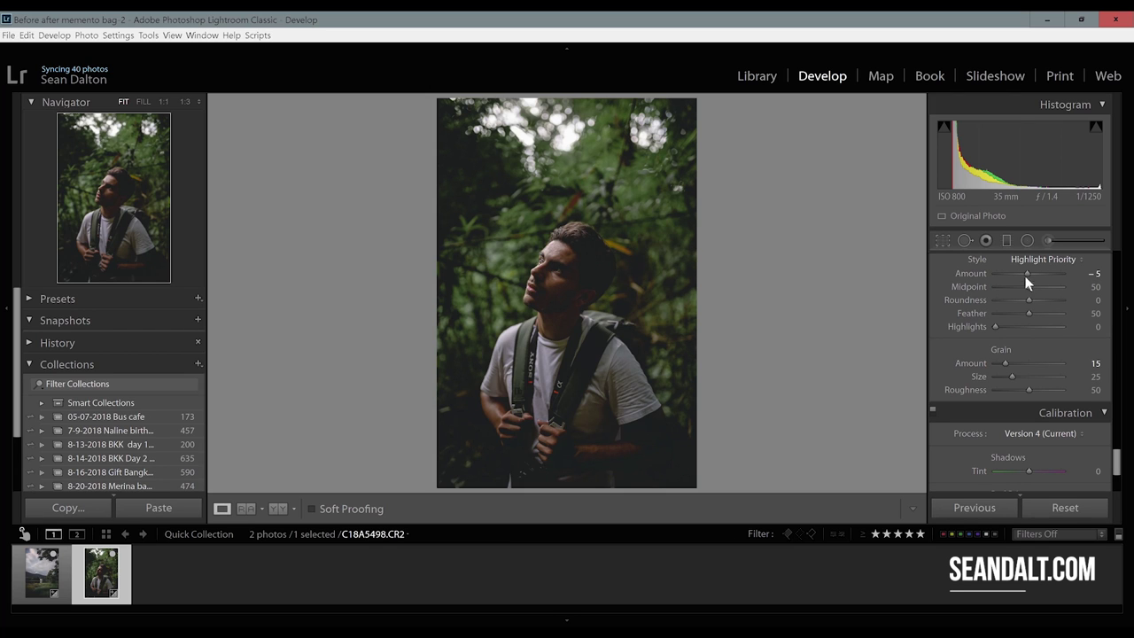
Set the portrait's overall Exposure to +0.10
scroll(1044, 285, up, 6)
scroll(1037, 282, up, 5)
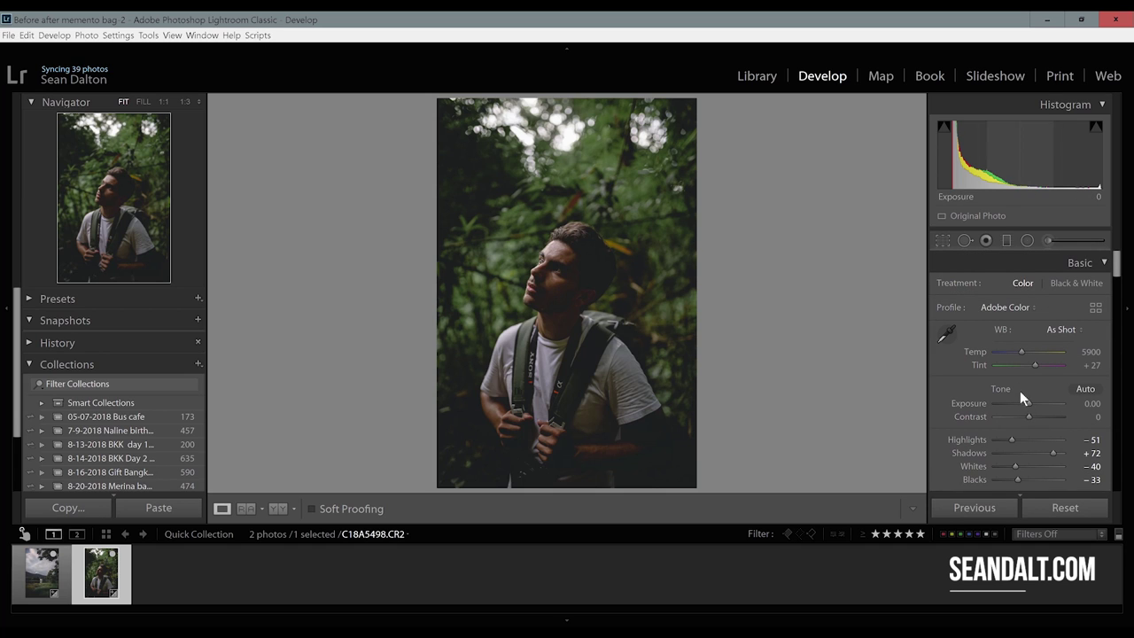
click(1087, 404)
key(Up)
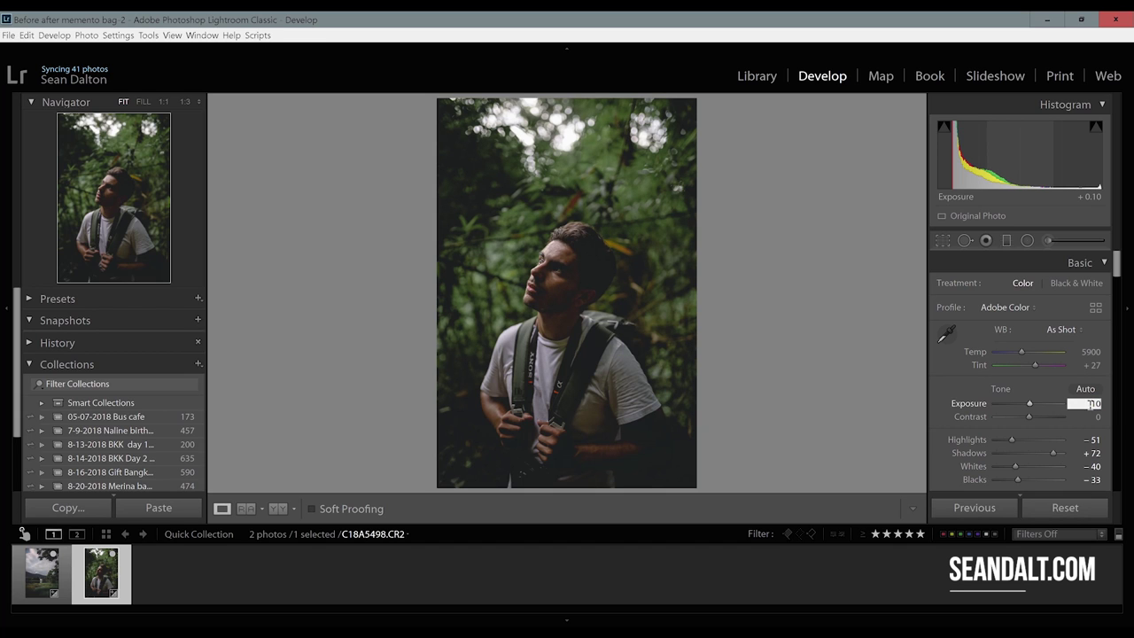
key(Return)
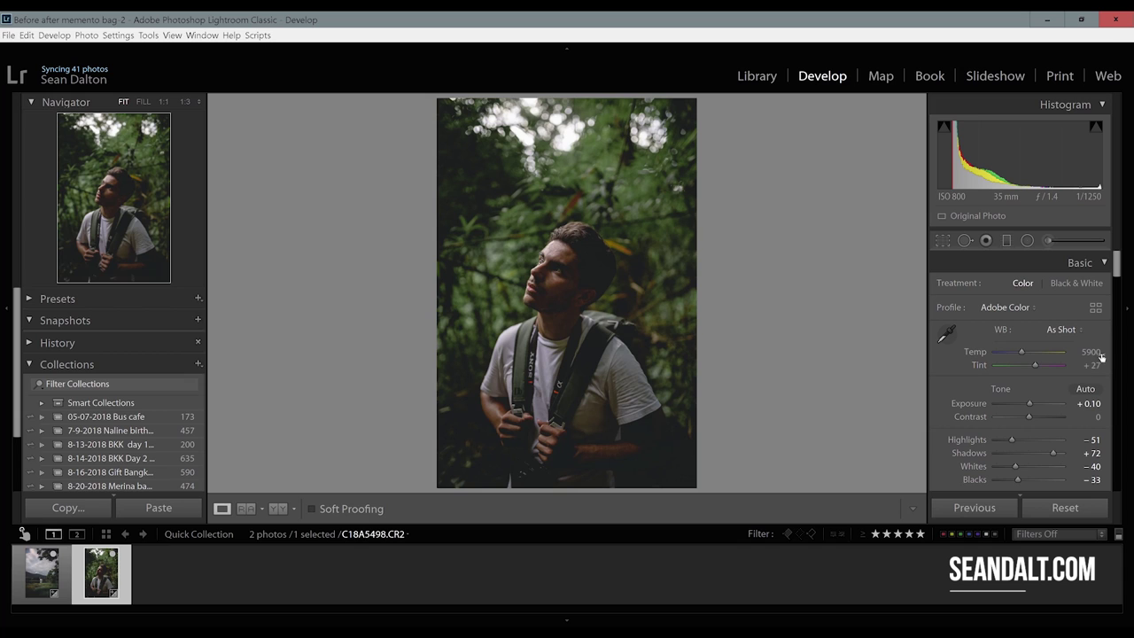
Try a warmer white balance Temp of 6912, reset it, and set Highlights to −37
drag(1018, 351, 1027, 351)
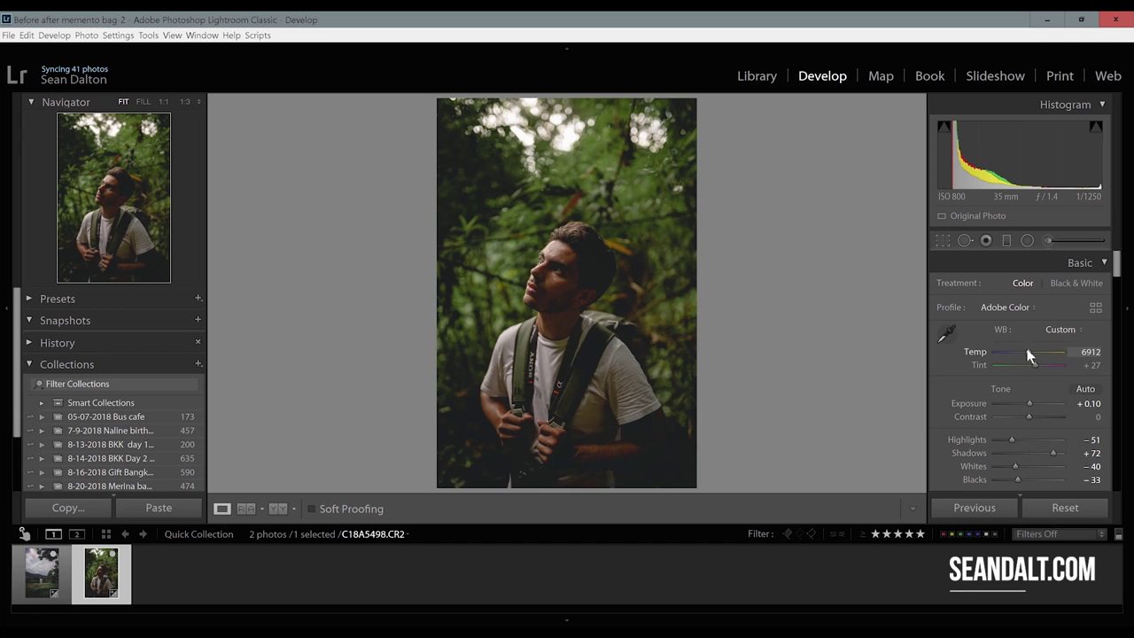
double_click(1029, 353)
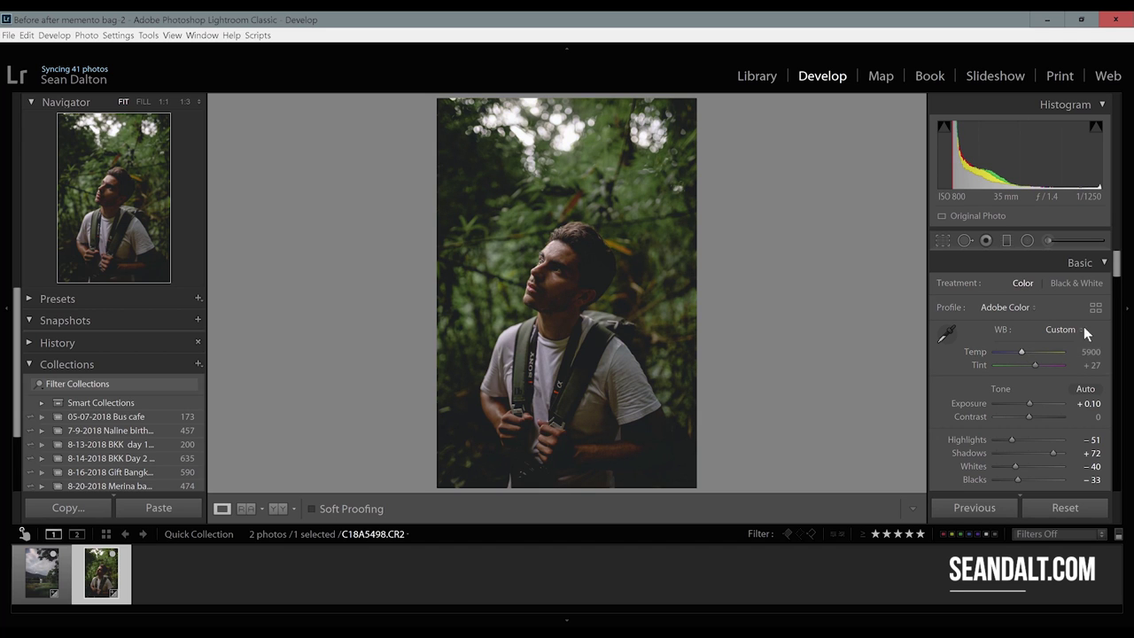
scroll(1084, 326, down, 2)
drag(1012, 371, 1017, 370)
scroll(1076, 359, down, 5)
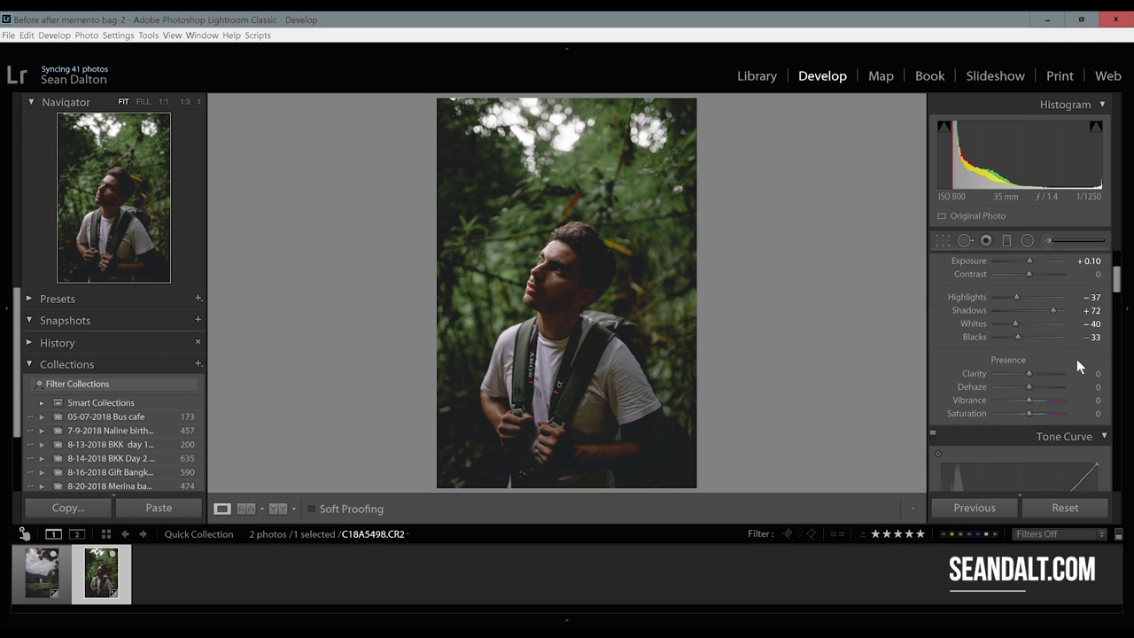
scroll(1094, 359, up, 5)
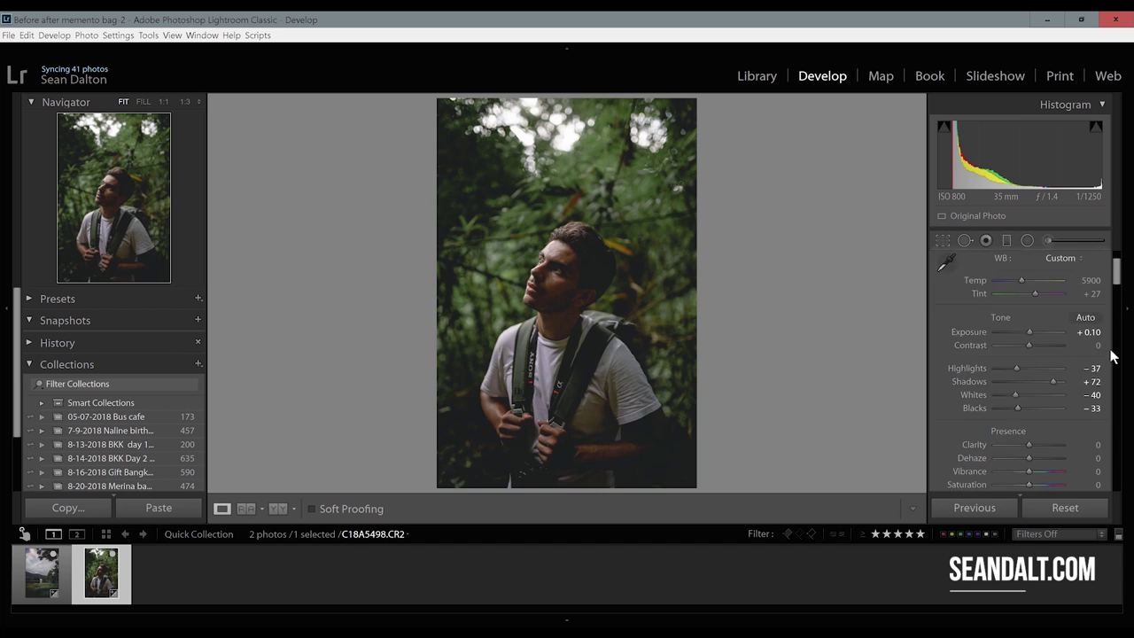